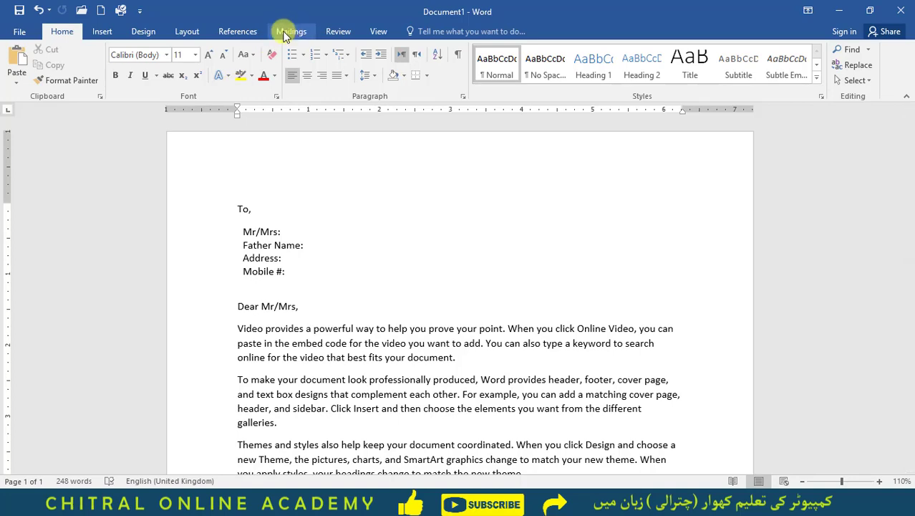
Switch the ribbon to the Mailings tab to reach the mail merge commands.
{"action": "left_click", "coordinate": [295, 33]}
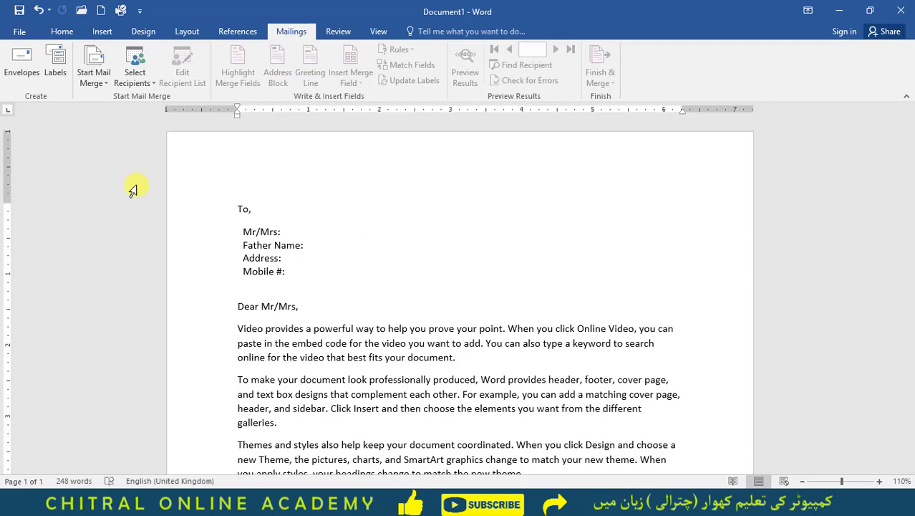
Look over the letter, then show the Start Mail Merge document types.
{"action": "scroll", "coordinate": [311, 343], "scroll_direction": "down", "scroll_amount": 1}
{"action": "scroll", "coordinate": [403, 346], "scroll_direction": "up", "scroll_amount": 1}
{"action": "scroll", "coordinate": [403, 346], "scroll_direction": "down", "scroll_amount": 3}
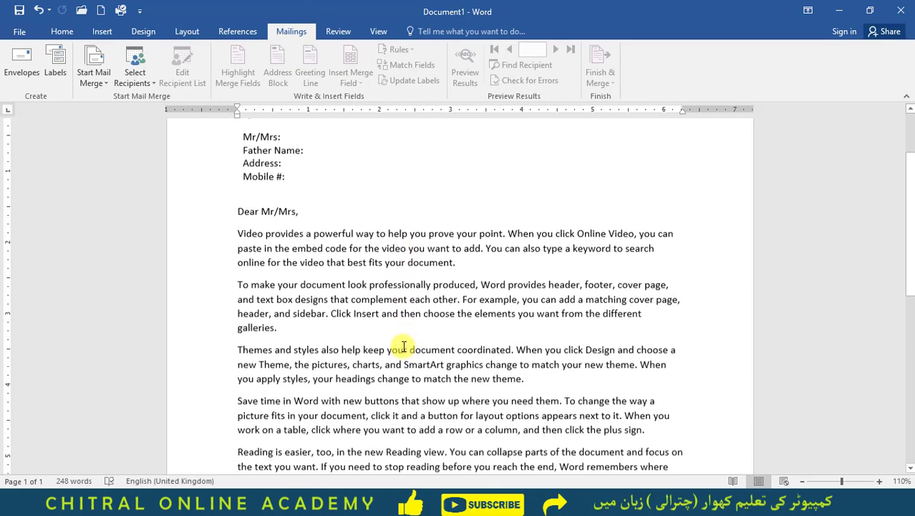
{"action": "scroll", "coordinate": [348, 430], "scroll_direction": "up", "scroll_amount": 3}
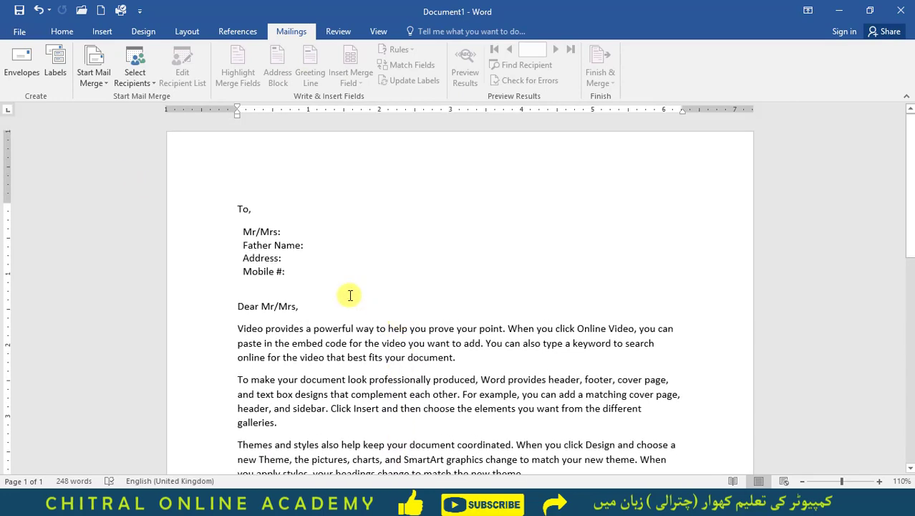
{"action": "scroll", "coordinate": [280, 264], "scroll_direction": "down", "scroll_amount": 1}
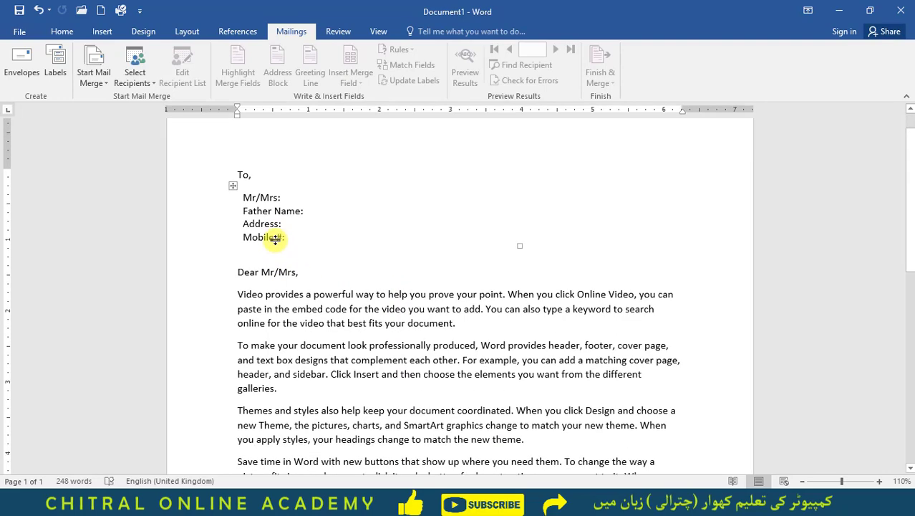
{"action": "scroll", "coordinate": [248, 239], "scroll_direction": "down", "scroll_amount": 3}
{"action": "scroll", "coordinate": [302, 289], "scroll_direction": "up", "scroll_amount": 2}
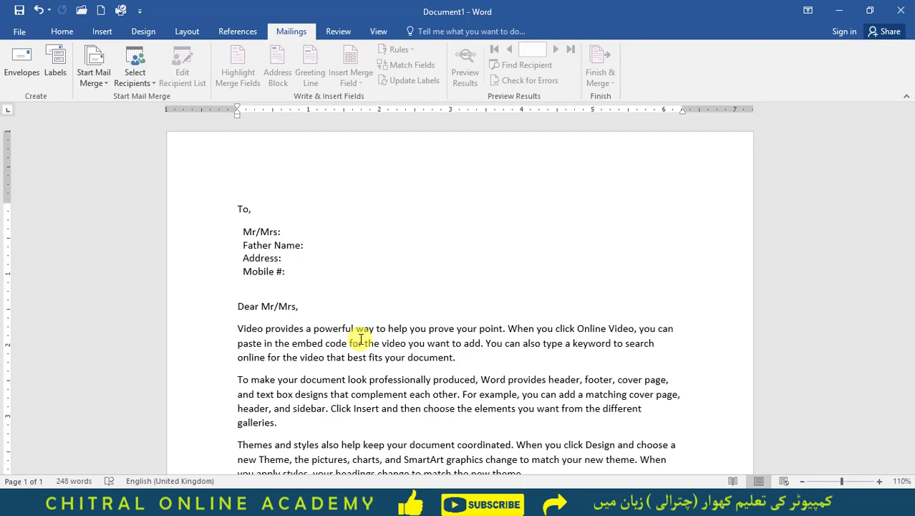
{"action": "left_click", "coordinate": [83, 74]}
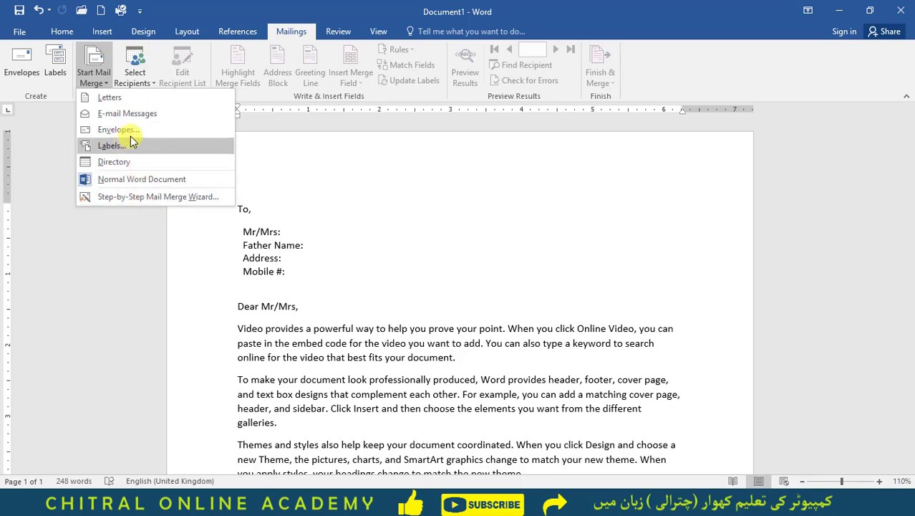
Make the merge a Letters document and show the Select Recipients options.
{"action": "left_click", "coordinate": [109, 98]}
{"action": "scroll", "coordinate": [413, 272], "scroll_direction": "up", "scroll_amount": 5}
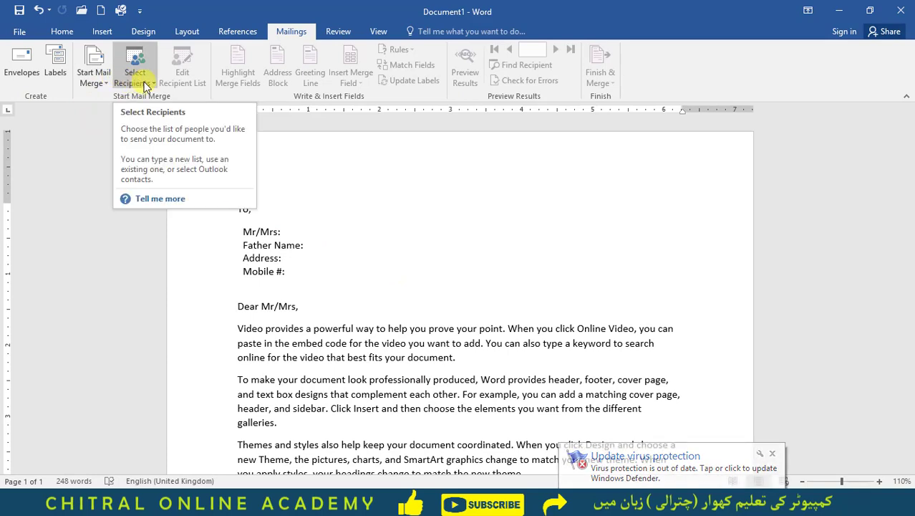
{"action": "left_click", "coordinate": [143, 85]}
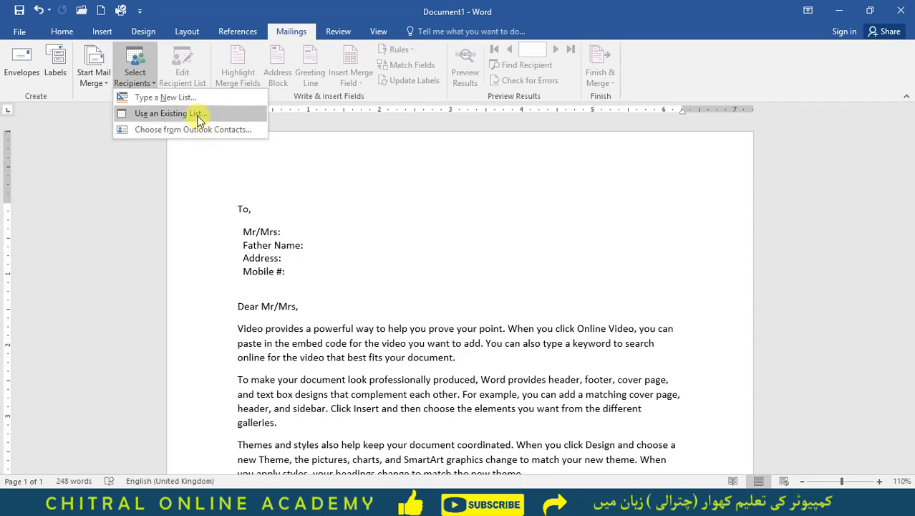
Start a typed new recipient list and move the New Address List dialog off the letter text.
{"action": "left_click", "coordinate": [166, 101]}
{"action": "left_click_drag", "start_coordinate": [356, 125], "coordinate": [391, 172]}
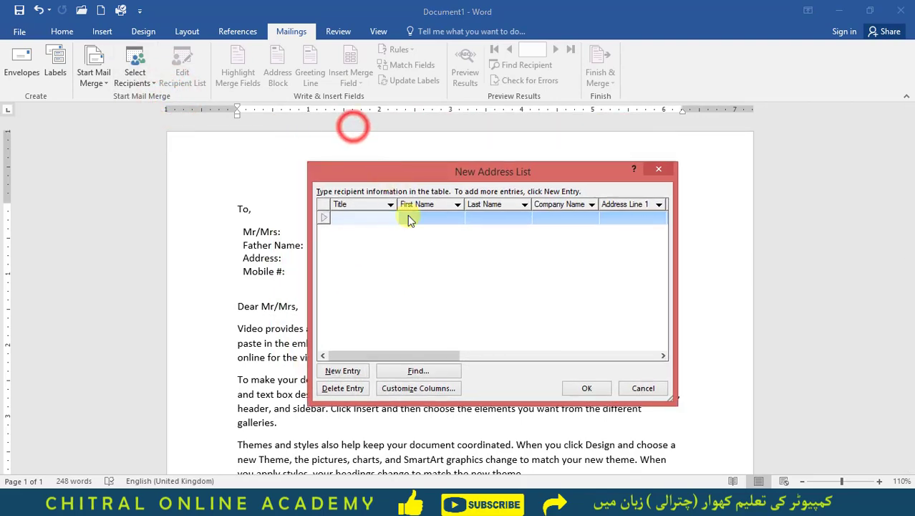
{"action": "left_click_drag", "start_coordinate": [434, 153], "coordinate": [447, 142]}
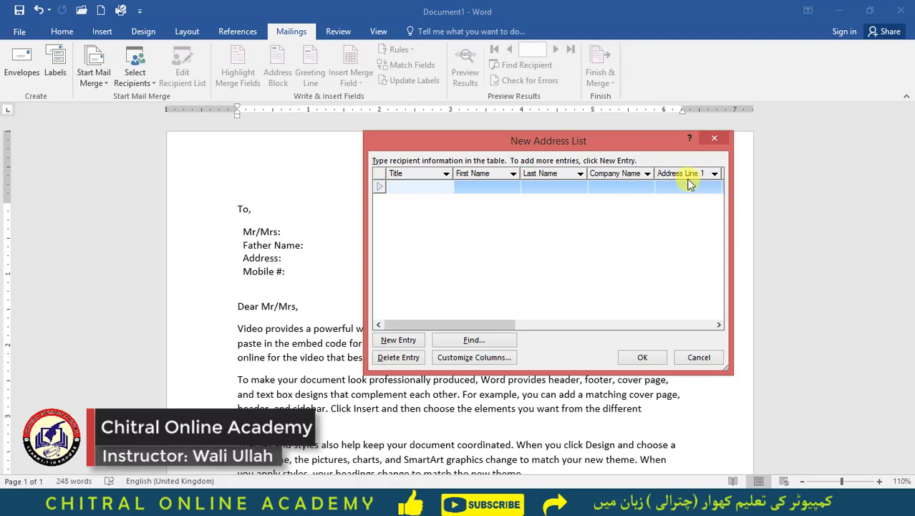
{"action": "mouse_move", "coordinate": [419, 324]}
{"action": "left_mouse_down"}
{"action": "mouse_move", "coordinate": [623, 325]}
{"action": "mouse_move", "coordinate": [470, 324]}
{"action": "left_mouse_up"}
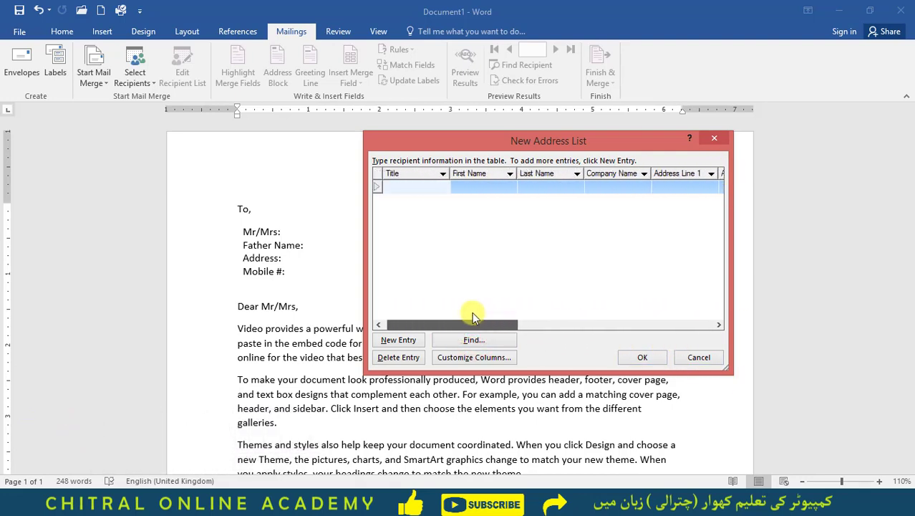
{"action": "left_click_drag", "start_coordinate": [401, 141], "coordinate": [481, 129]}
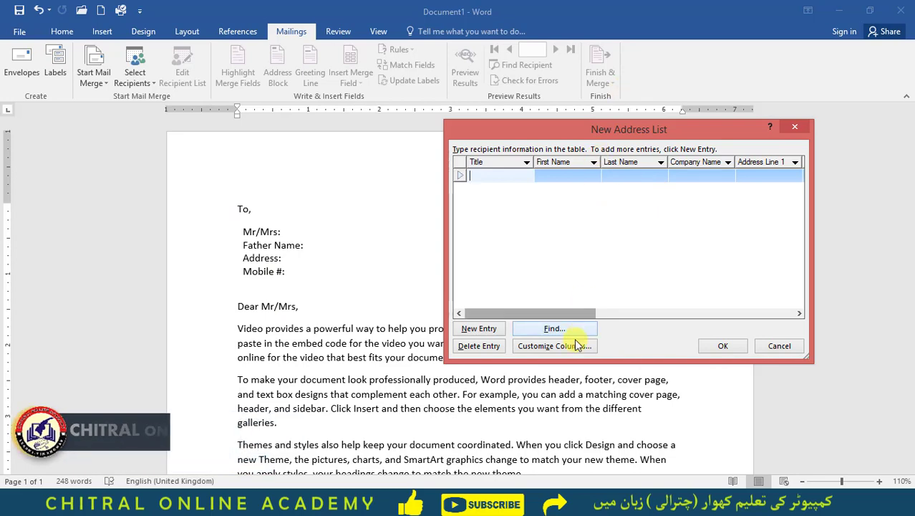
In Customize Columns, delete the Title, Company Name and Address Line 2 fields.
{"action": "left_click", "coordinate": [549, 346]}
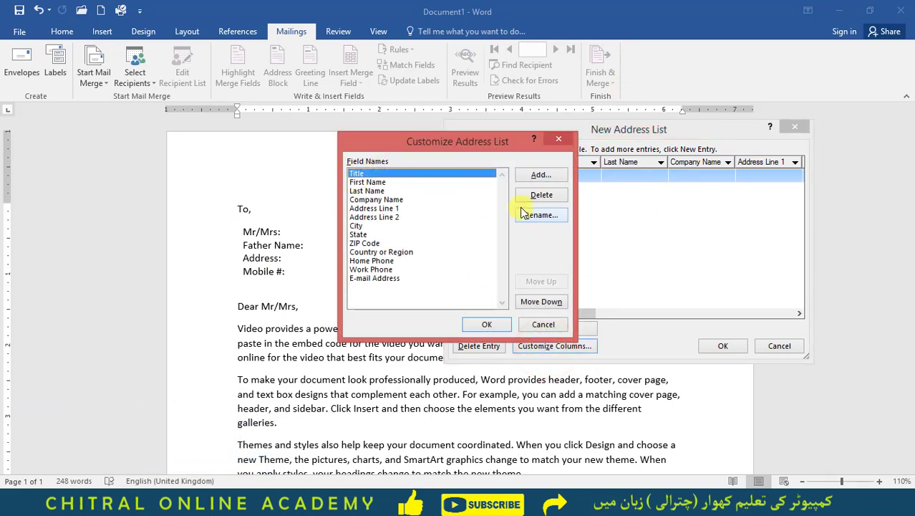
{"action": "left_click", "coordinate": [545, 198]}
{"action": "left_click", "coordinate": [442, 286]}
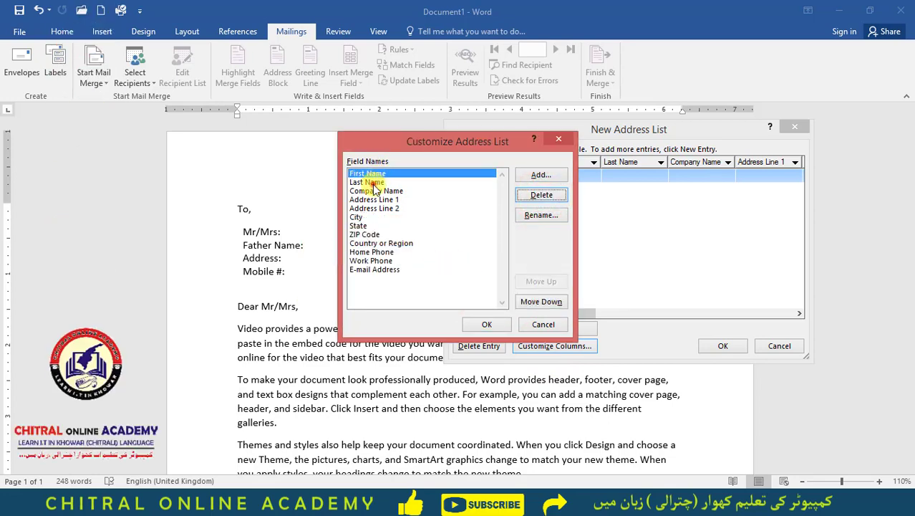
{"action": "left_click", "coordinate": [375, 182]}
{"action": "left_click", "coordinate": [387, 191]}
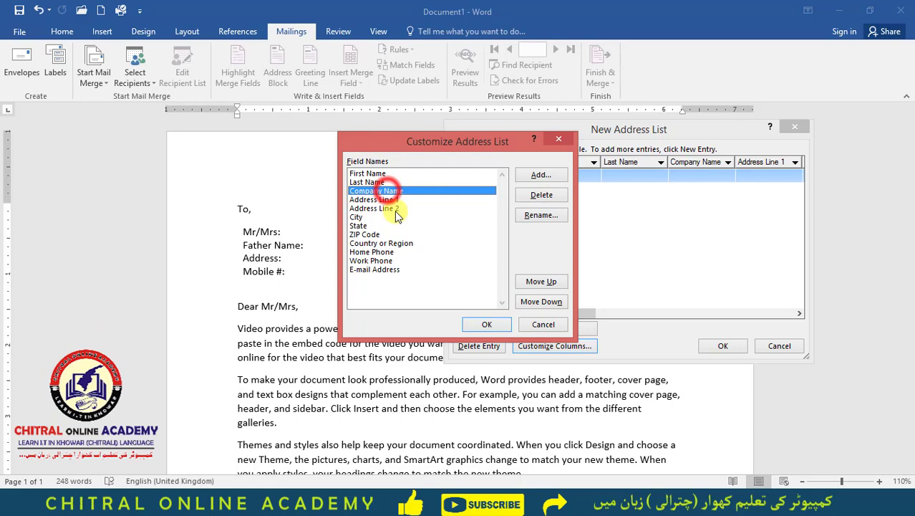
{"action": "left_click", "coordinate": [541, 196]}
{"action": "left_click", "coordinate": [444, 288]}
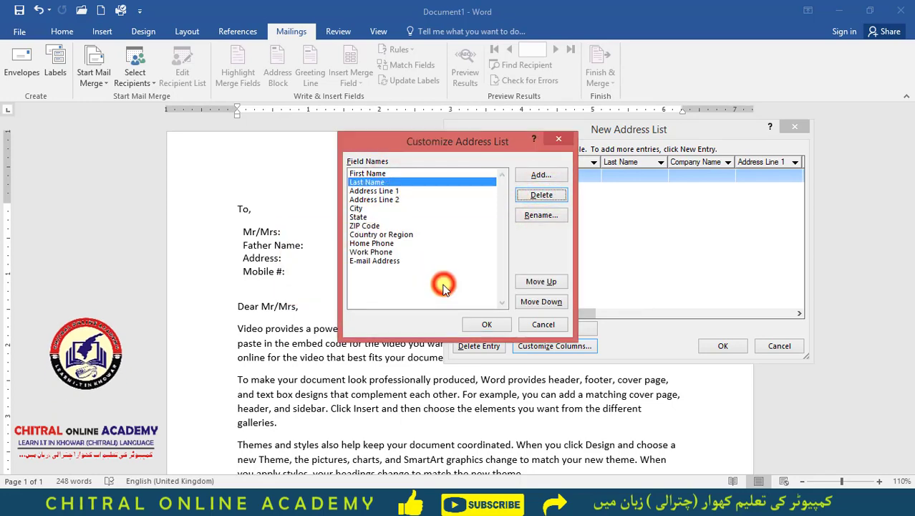
{"action": "left_click", "coordinate": [380, 190]}
{"action": "left_click", "coordinate": [403, 199]}
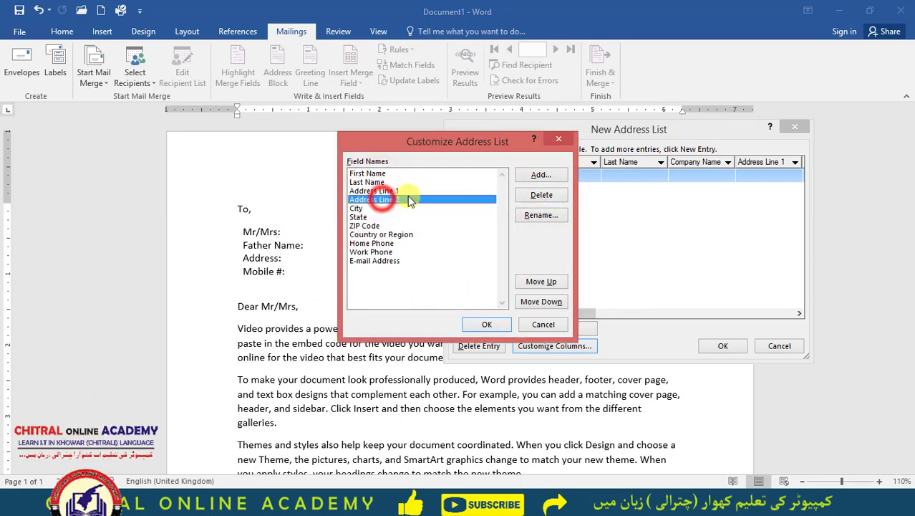
{"action": "left_click", "coordinate": [393, 191]}
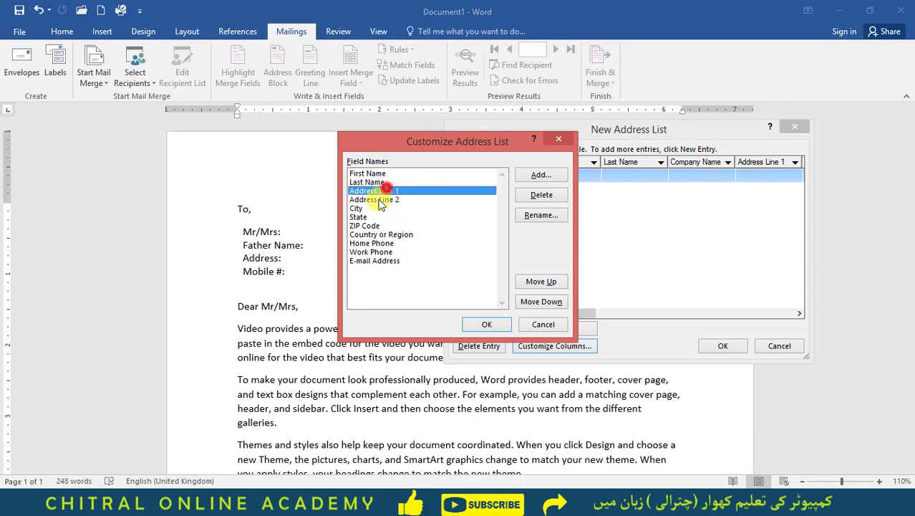
{"action": "left_click", "coordinate": [390, 200]}
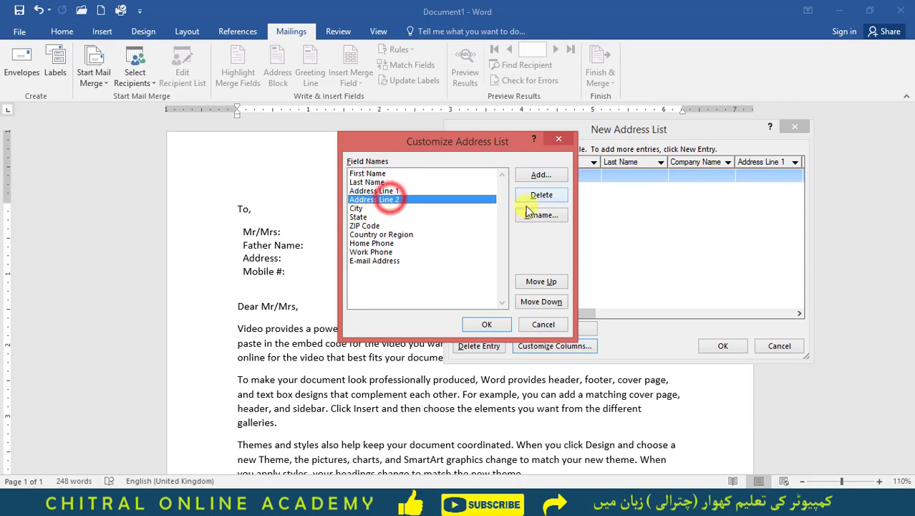
{"action": "left_click", "coordinate": [539, 195]}
{"action": "left_click", "coordinate": [454, 289]}
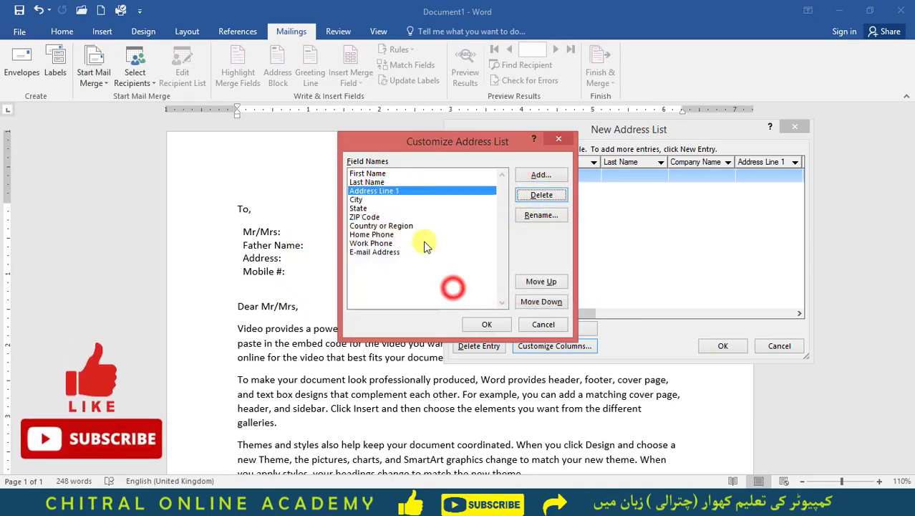
Delete the State, ZIP Code and Country or Region fields.
{"action": "left_click", "coordinate": [364, 203]}
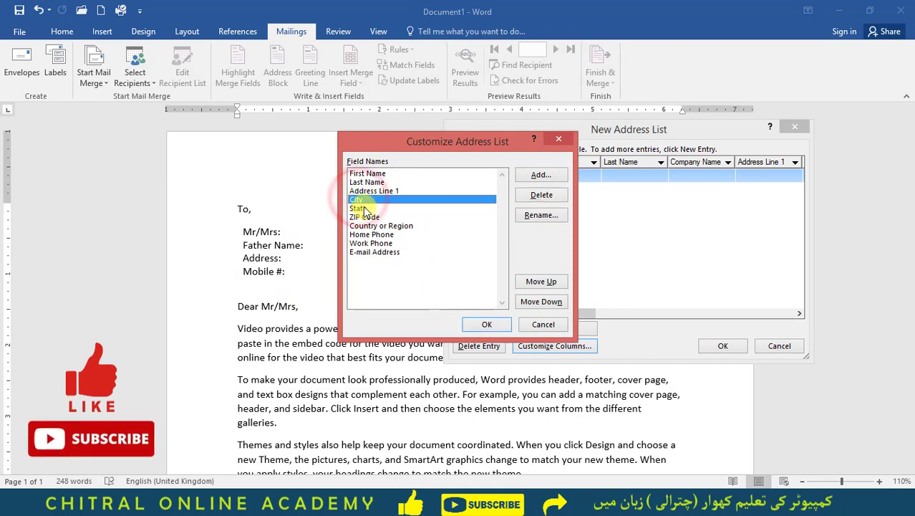
{"action": "left_click", "coordinate": [358, 208]}
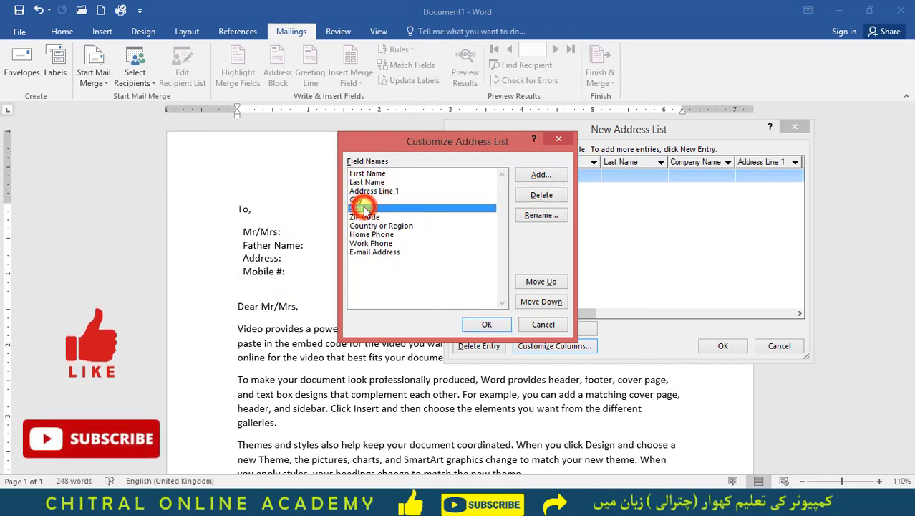
{"action": "left_click", "coordinate": [542, 196]}
{"action": "left_click", "coordinate": [438, 289]}
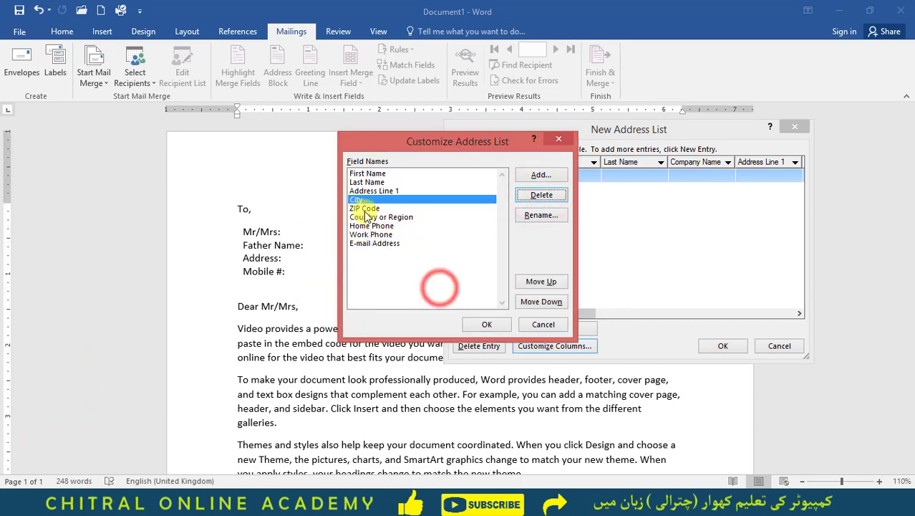
{"action": "left_click", "coordinate": [365, 207]}
{"action": "left_click", "coordinate": [548, 195]}
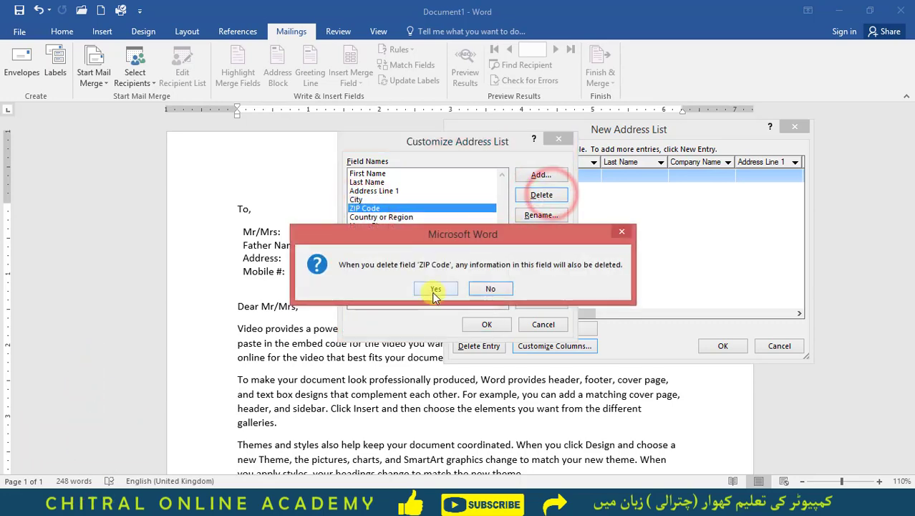
{"action": "left_click", "coordinate": [433, 288]}
{"action": "left_click", "coordinate": [380, 208]}
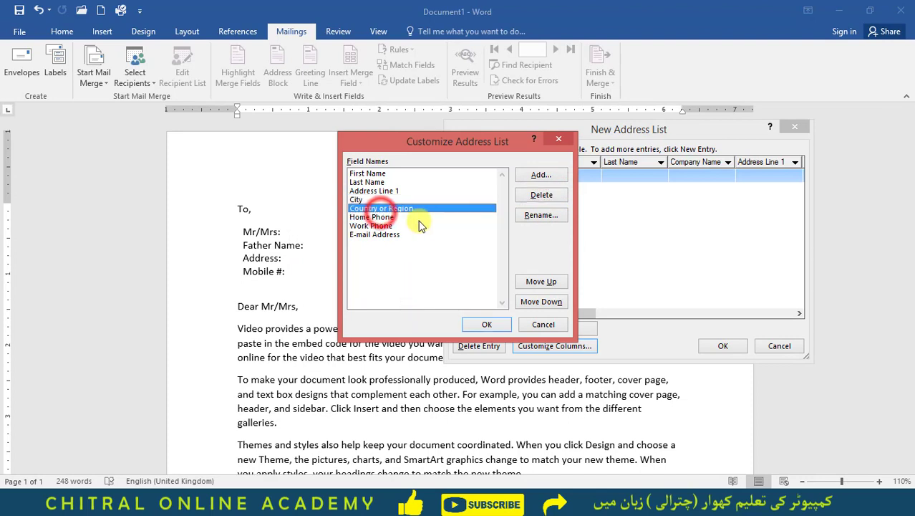
{"action": "left_click", "coordinate": [542, 194]}
{"action": "left_click", "coordinate": [437, 288]}
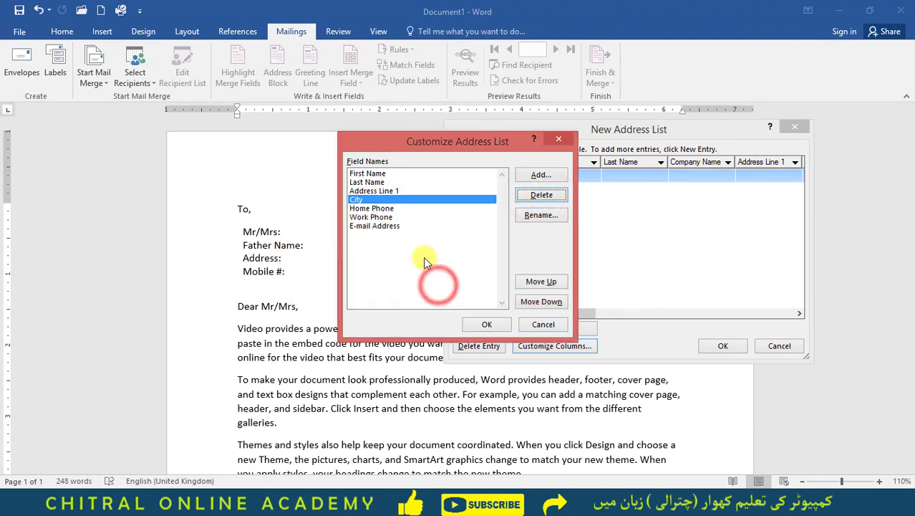
Delete the Work Phone and E-mail Address fields and confirm the column changes.
{"action": "left_click", "coordinate": [382, 217]}
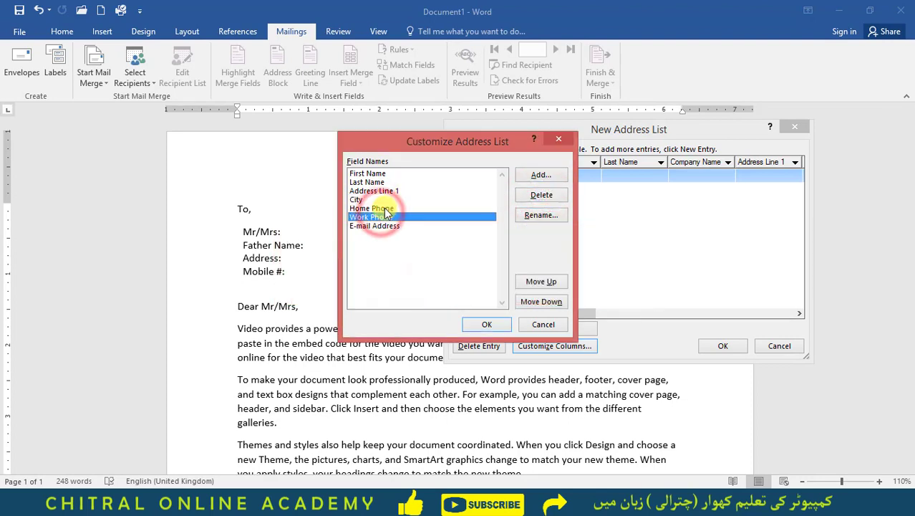
{"action": "left_click", "coordinate": [382, 208]}
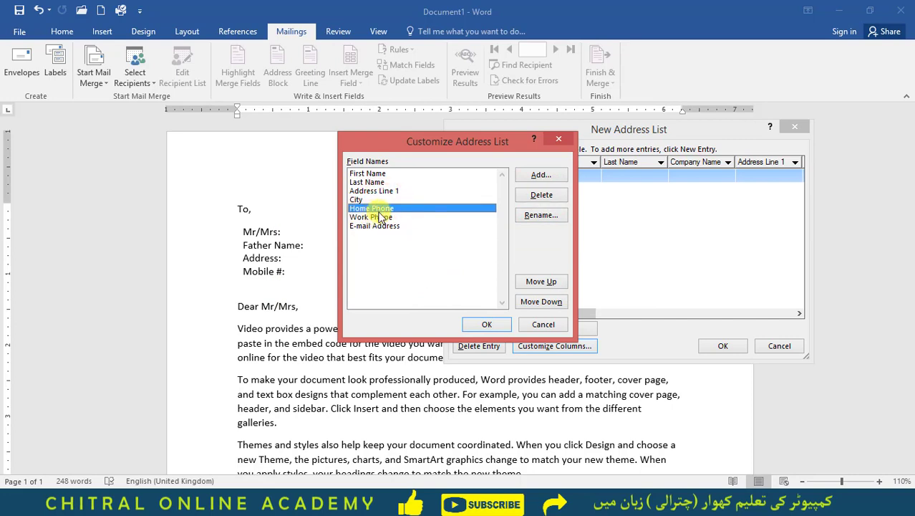
{"action": "left_click", "coordinate": [372, 217]}
{"action": "left_click", "coordinate": [541, 194]}
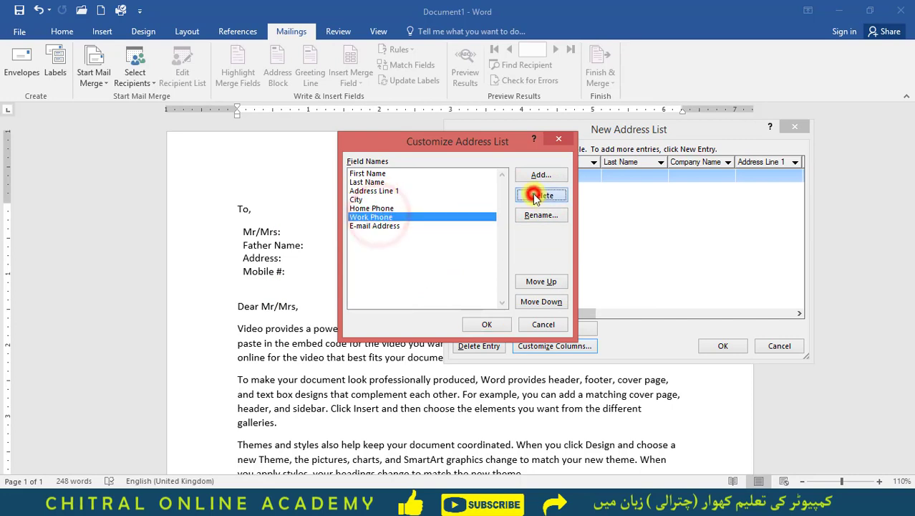
{"action": "left_click", "coordinate": [433, 292]}
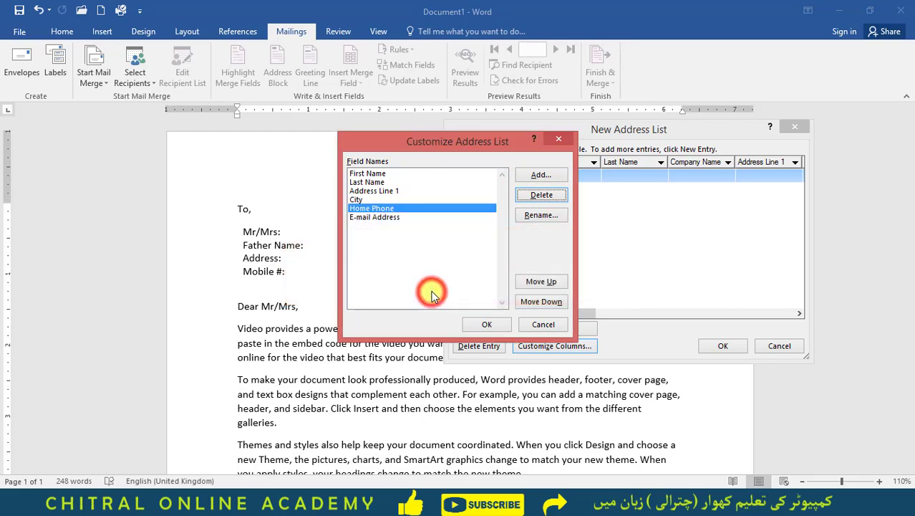
{"action": "left_click", "coordinate": [386, 218]}
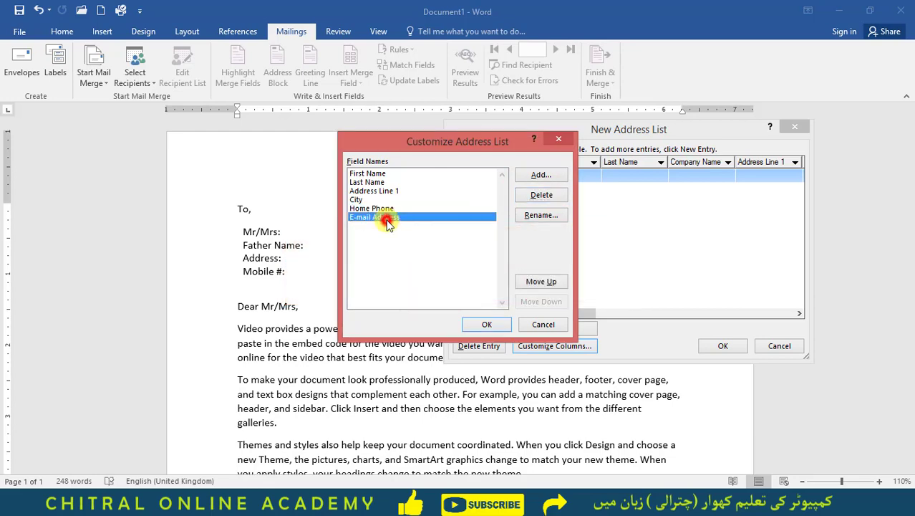
{"action": "left_click", "coordinate": [542, 195]}
{"action": "left_click", "coordinate": [431, 290]}
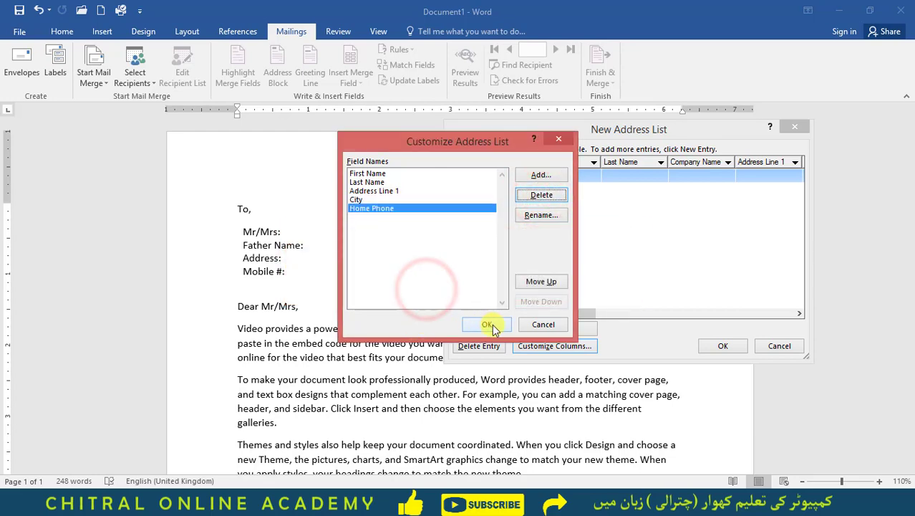
{"action": "left_click", "coordinate": [489, 325]}
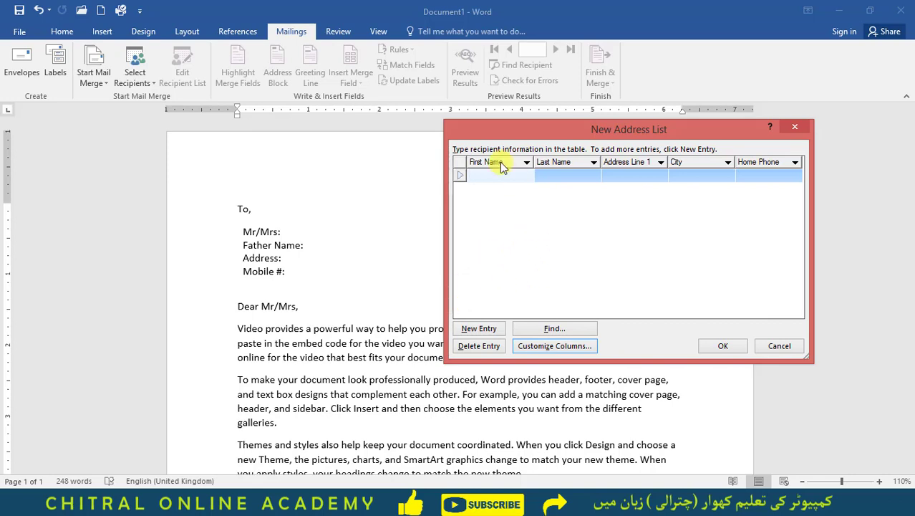
Enter the first student's first name, last name, address and city Chitral.
{"action": "key", "text": "Tab"}
{"action": "key", "text": "Tab"}
{"action": "type", "text": "Jugho"}
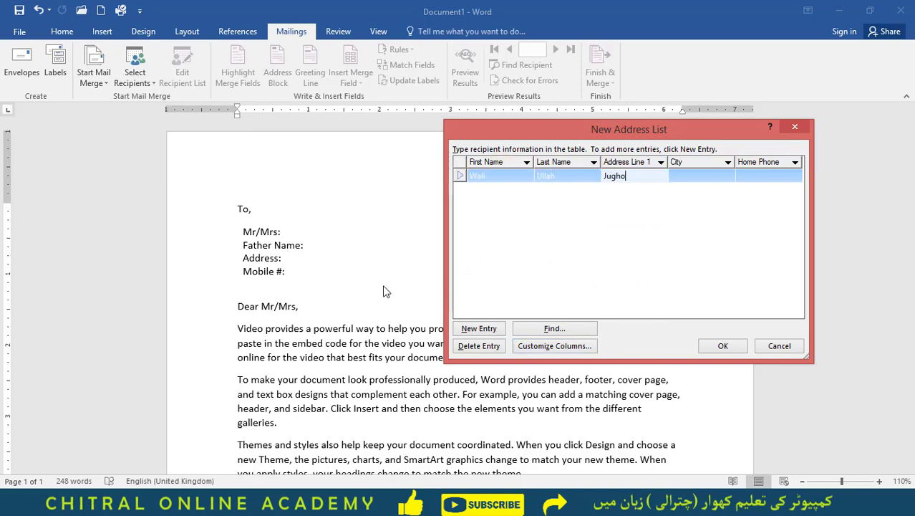
{"action": "type", "text": "or Rizand"}
{"action": "key", "text": "Tab"}
{"action": "type", "text": "Chitral"}
{"action": "key", "text": "Tab"}
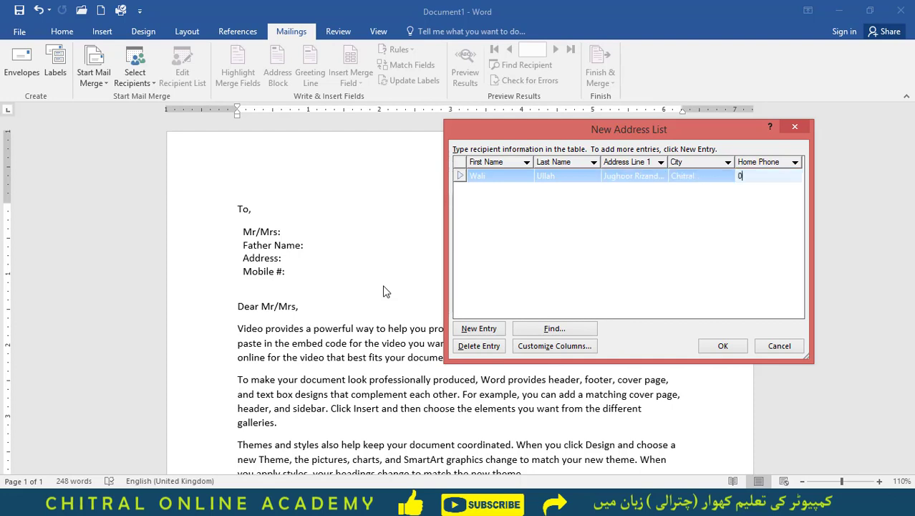
Add a second student entry with name, address and city Chitral.
{"action": "key", "text": "Tab"}
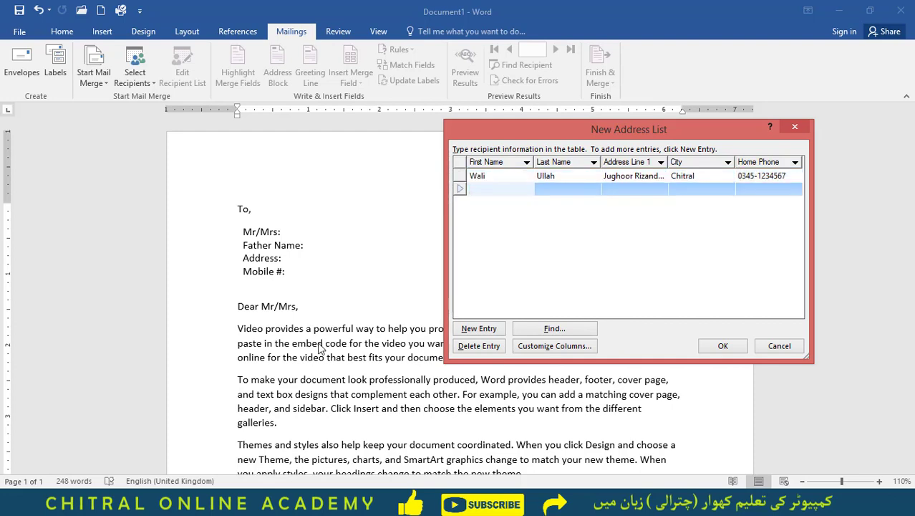
{"action": "key", "text": "Tab"}
{"action": "key", "text": "Tab"}
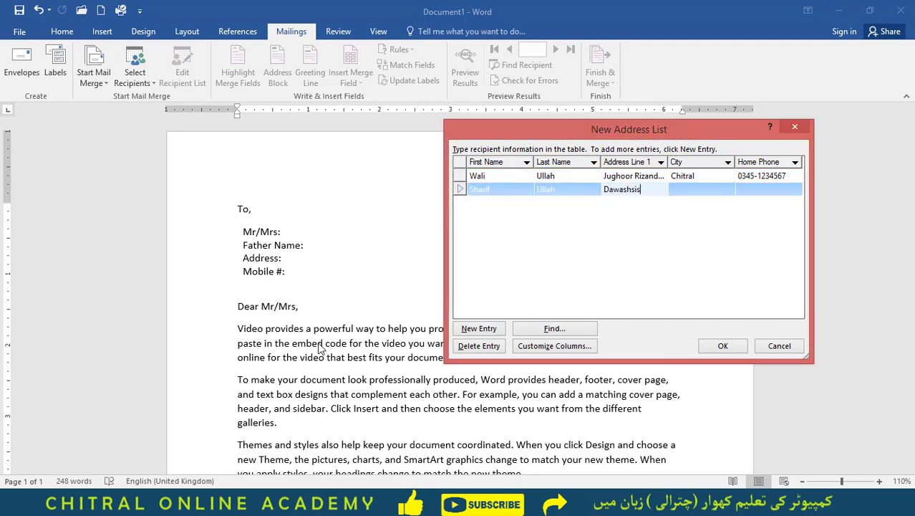
{"action": "type", "text": "Jughoor"}
{"action": "key", "text": "Tab"}
{"action": "type", "text": "Chitral"}
{"action": "key", "text": "Tab"}
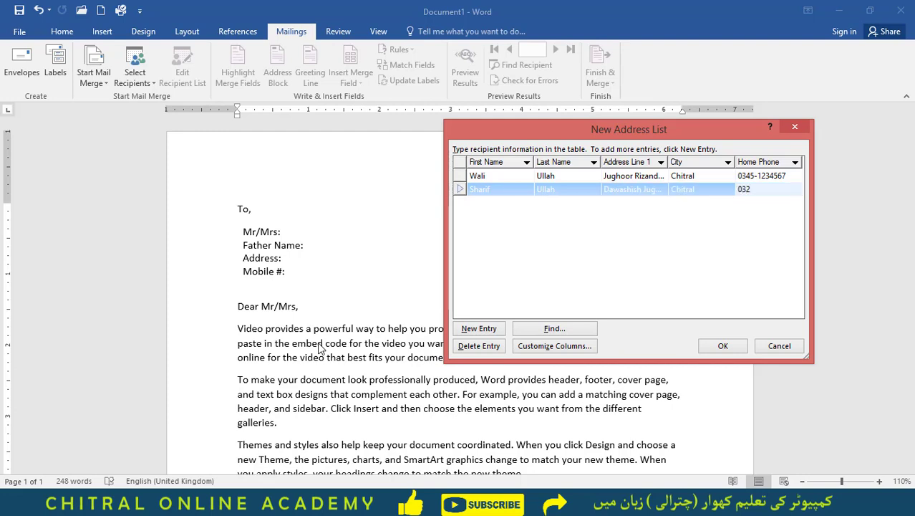
Add a third student entry with name and city Chitral, fixing a stray address letter.
{"action": "key", "text": "Tab"}
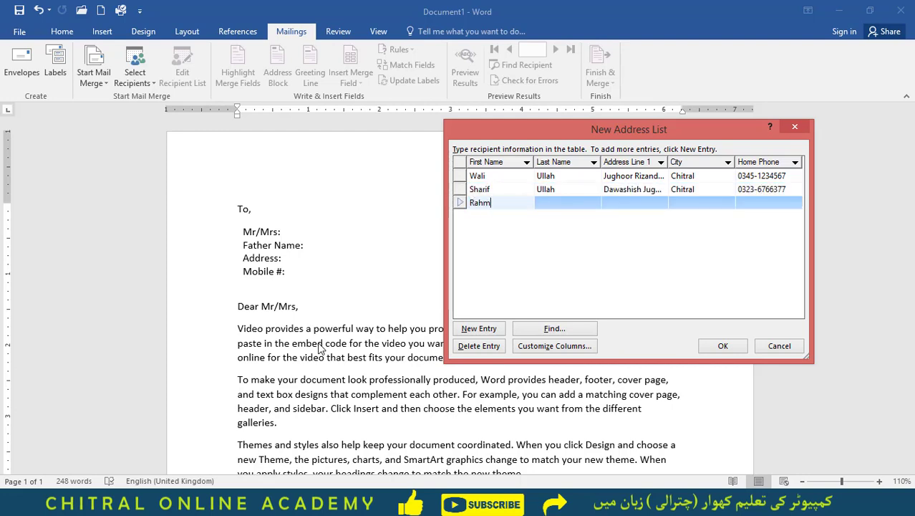
{"action": "type", "text": "at"}
{"action": "key", "text": "Tab"}
{"action": "key", "text": "Tab"}
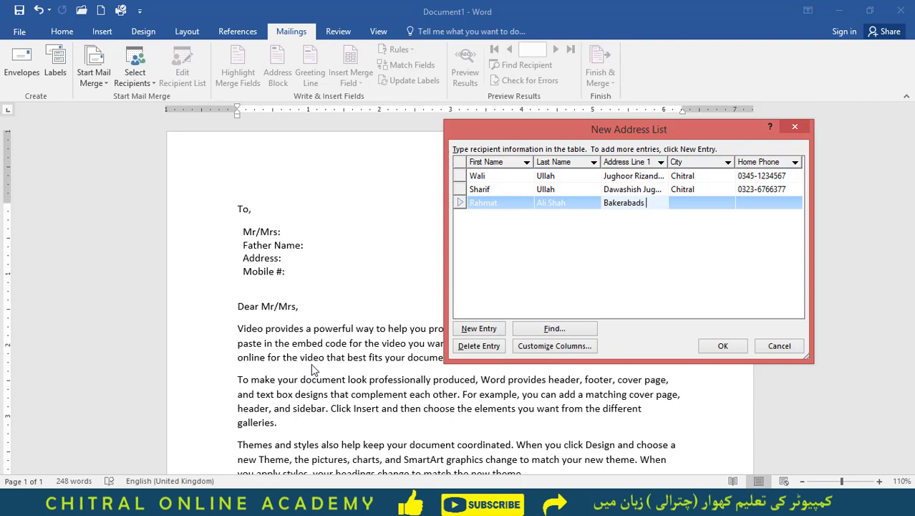
{"action": "key", "text": "BackSpace"}
{"action": "key", "text": "Tab"}
{"action": "left_click", "coordinate": [313, 368]}
{"action": "type", "text": "hitral"}
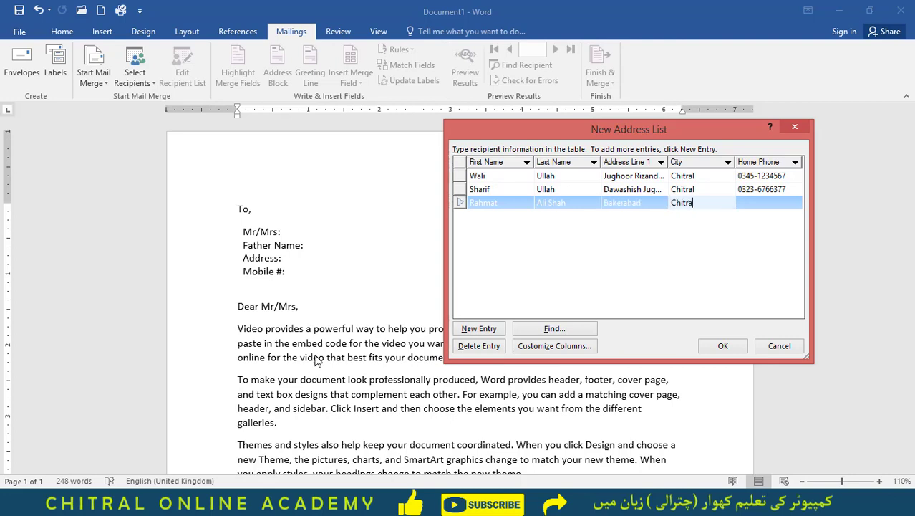
{"action": "key", "text": "Tab"}
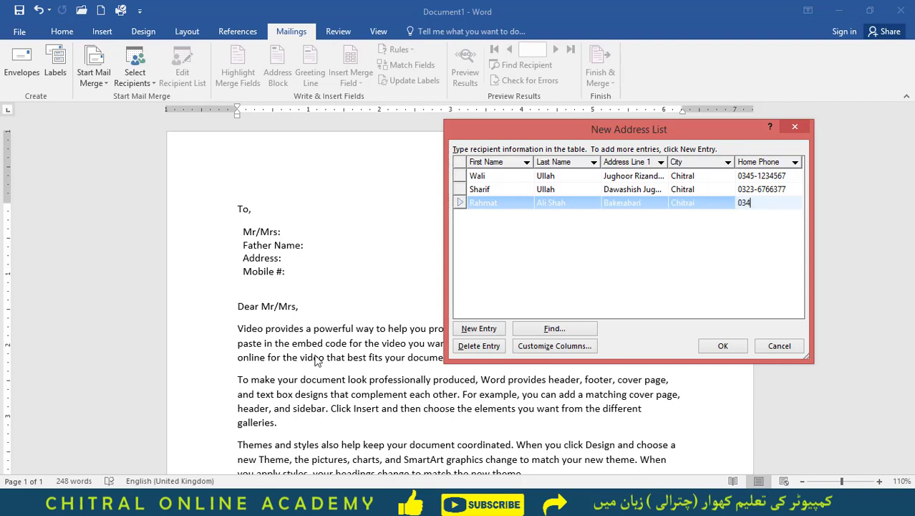
Add a fourth student entry with last name and city Chitral.
{"action": "key", "text": "Tab"}
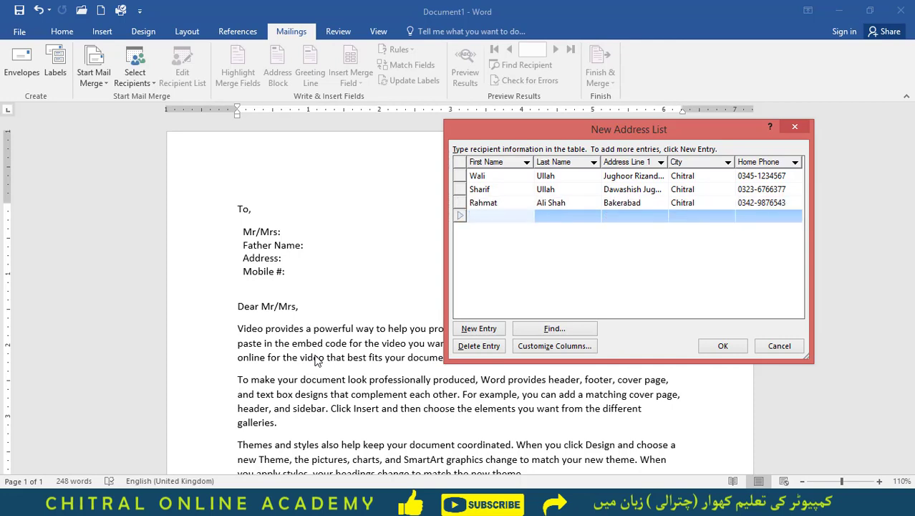
{"action": "key", "text": "Tab"}
{"action": "type", "text": "Shah"}
{"action": "key", "text": "Tab"}
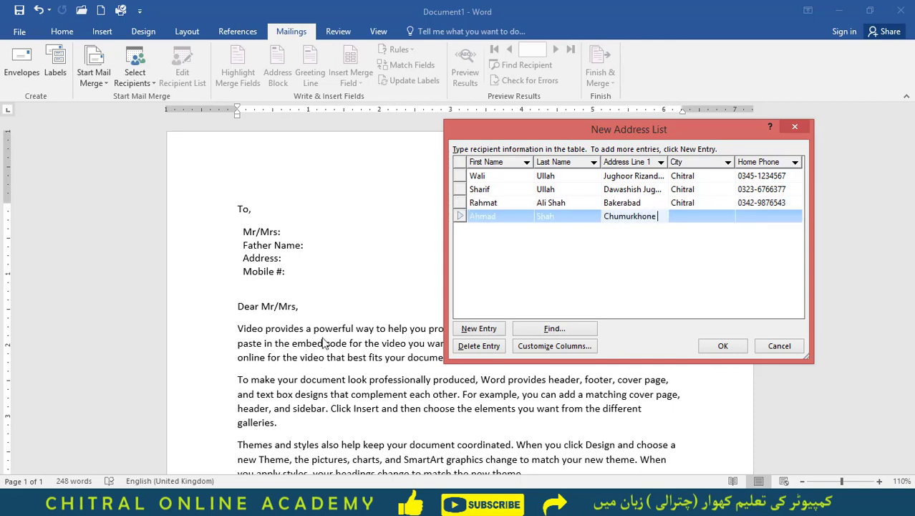
{"action": "key", "text": "Tab"}
{"action": "type", "text": "Chitral"}
{"action": "key", "text": "Tab"}
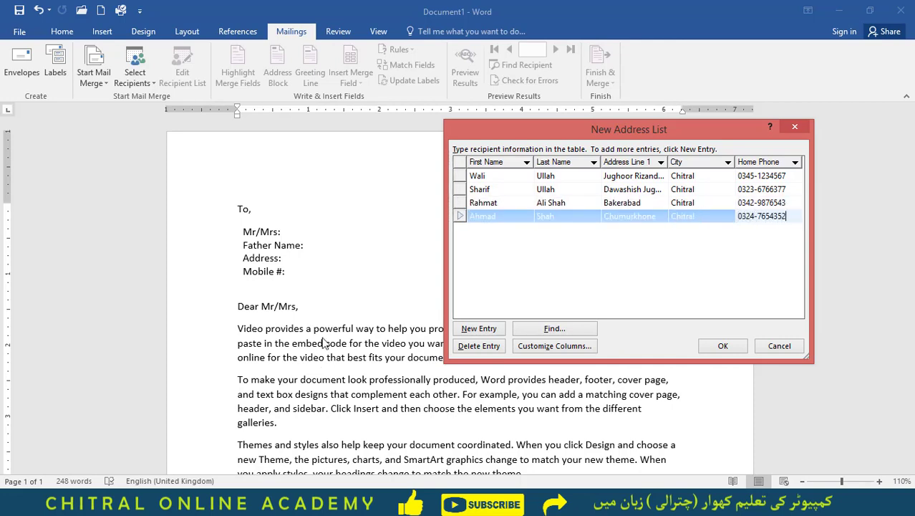
Add a fifth student entry with name, address and city Chitral, then shift the dialog up-left.
{"action": "key", "text": "Tab"}
{"action": "type", "text": "z"}
{"action": "key", "text": "Tab"}
{"action": "type", "text": "Ahmad"}
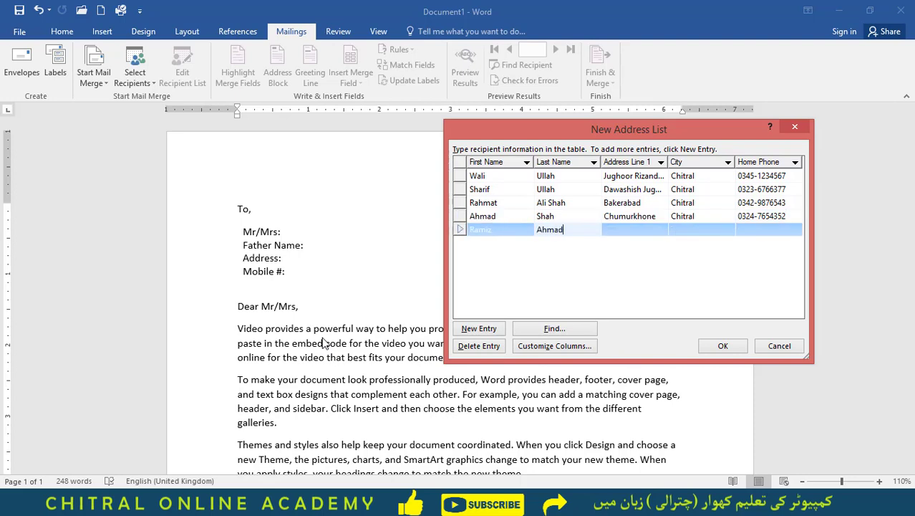
{"action": "key", "text": "Tab"}
{"action": "type", "text": "Jugh"}
{"action": "key", "text": "Tab"}
{"action": "type", "text": "Chitral"}
{"action": "key", "text": "Tab"}
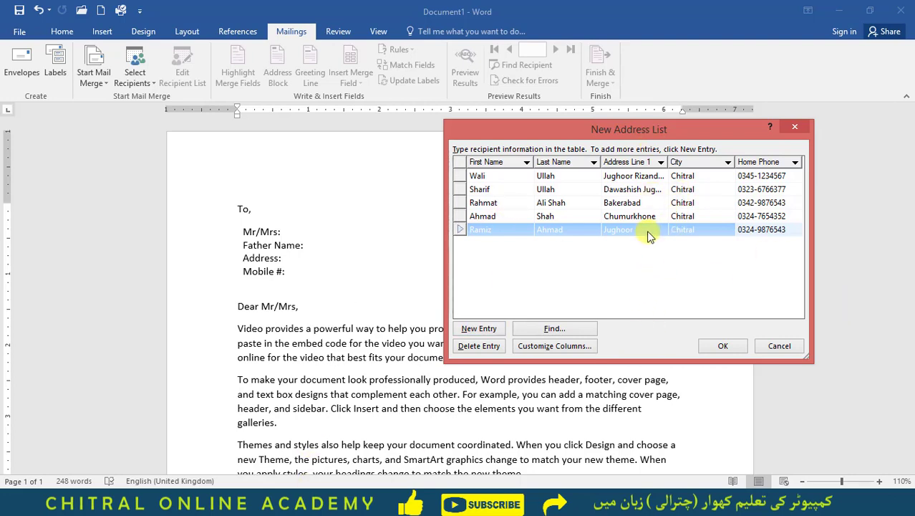
{"action": "left_click_drag", "start_coordinate": [525, 136], "coordinate": [424, 113]}
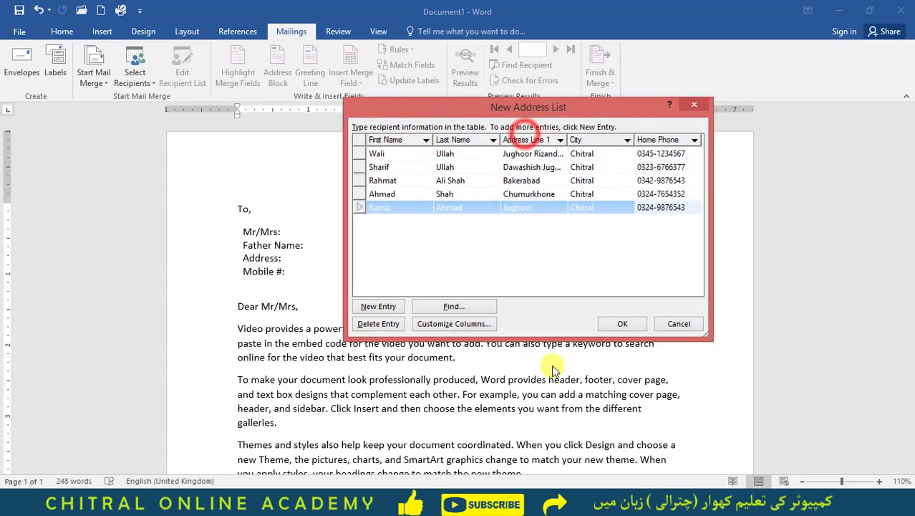
Accept the five student entries and save the address list under the name List.
{"action": "left_click", "coordinate": [627, 325]}
{"action": "type", "text": "List"}
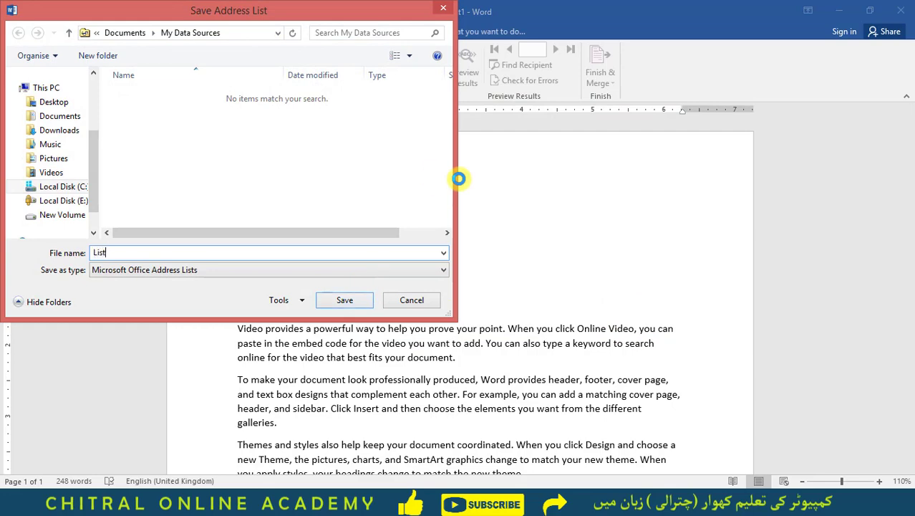
{"action": "left_click", "coordinate": [345, 299]}
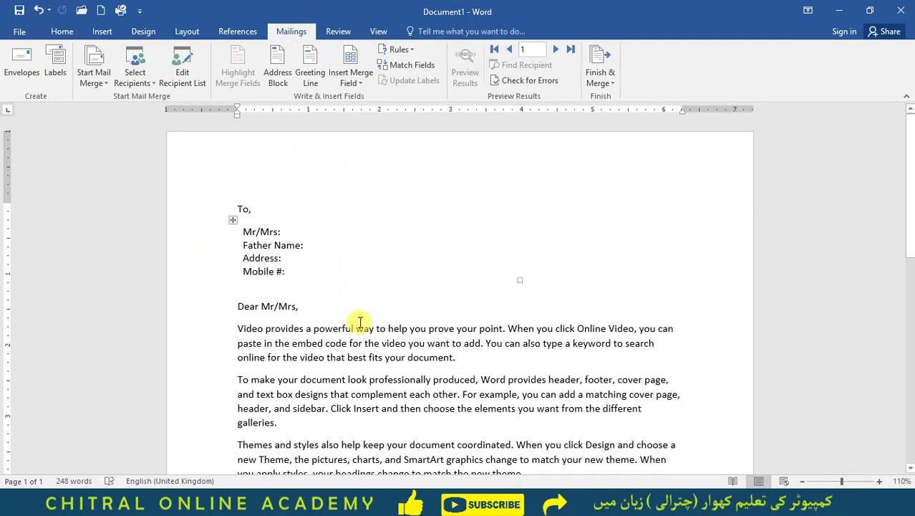
{"action": "left_click", "coordinate": [196, 82]}
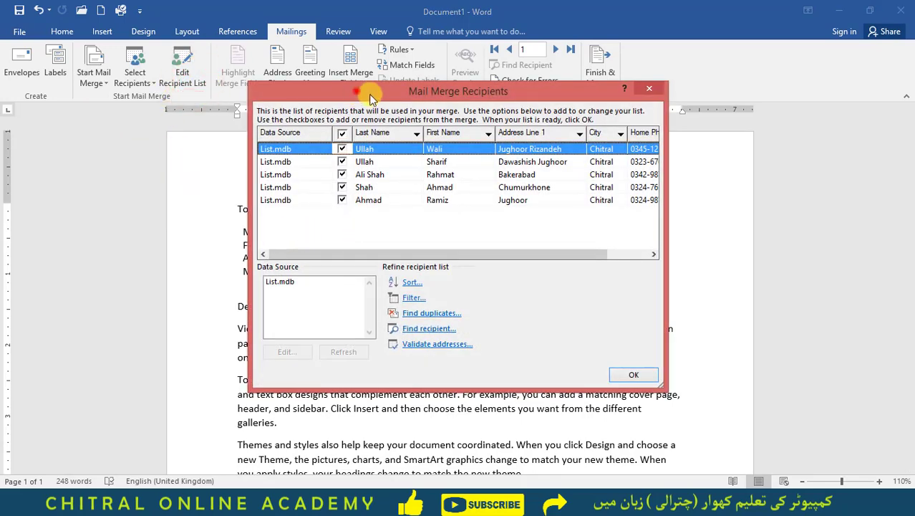
{"action": "left_click_drag", "start_coordinate": [358, 92], "coordinate": [424, 93]}
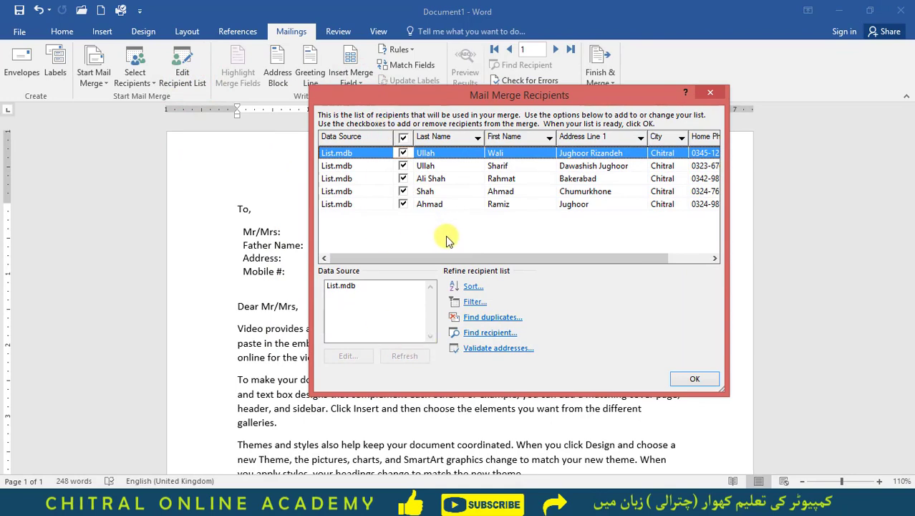
{"action": "left_click", "coordinate": [403, 166]}
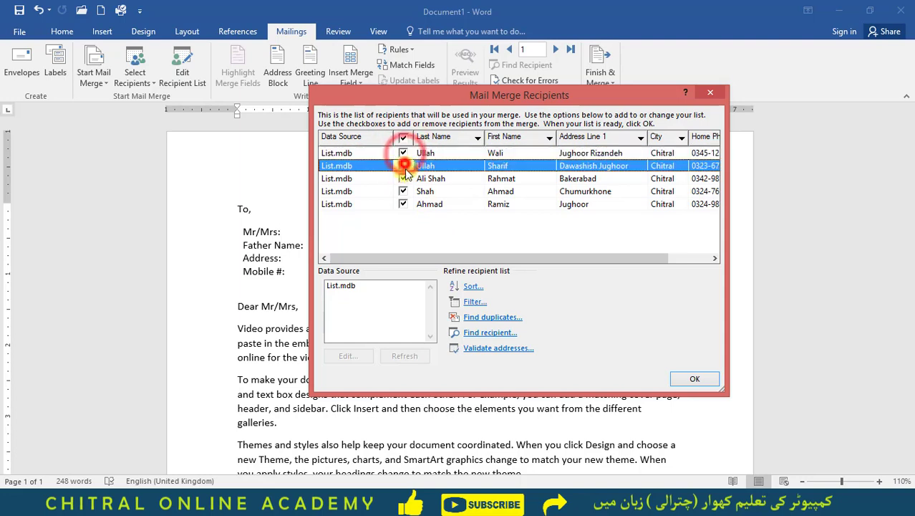
{"action": "left_click", "coordinate": [403, 165]}
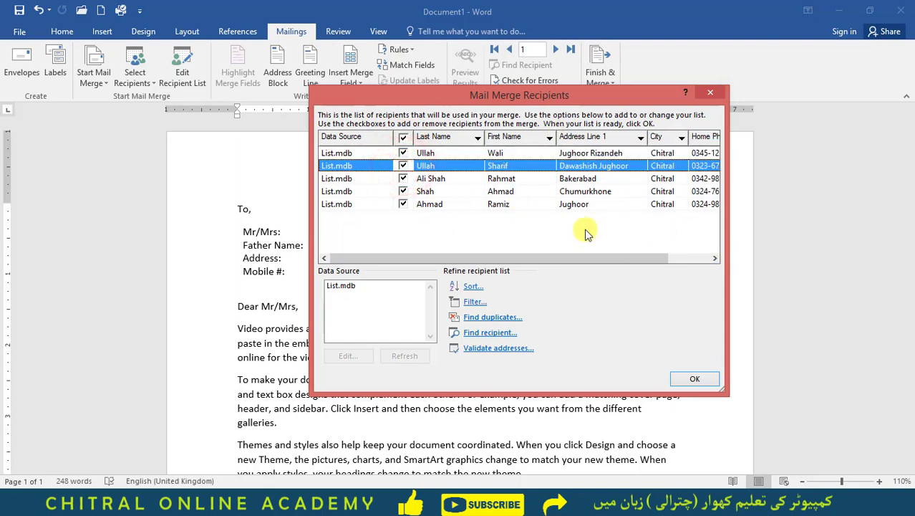
{"action": "left_click_drag", "start_coordinate": [425, 257], "coordinate": [420, 243]}
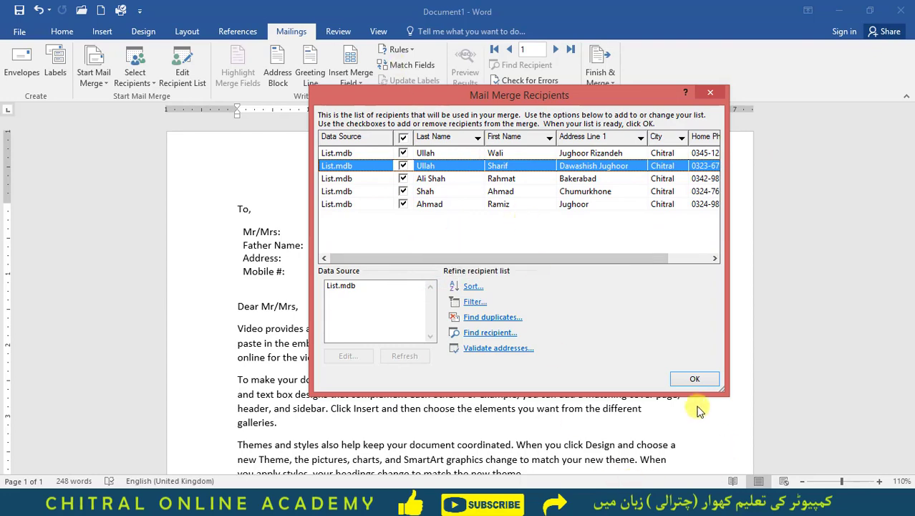
{"action": "left_click", "coordinate": [694, 378]}
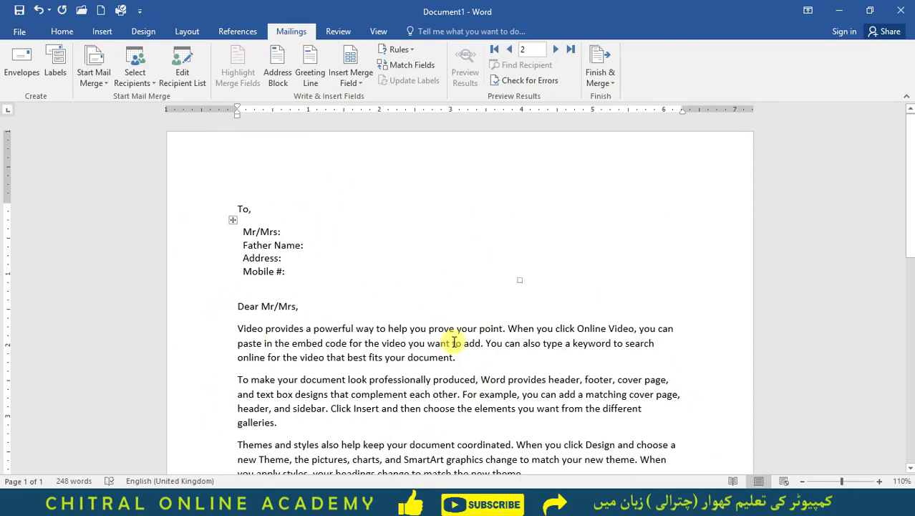
Insert the First_Name and Last_Name merge fields in the Mr/Mrs row.
{"action": "left_click", "coordinate": [318, 229]}
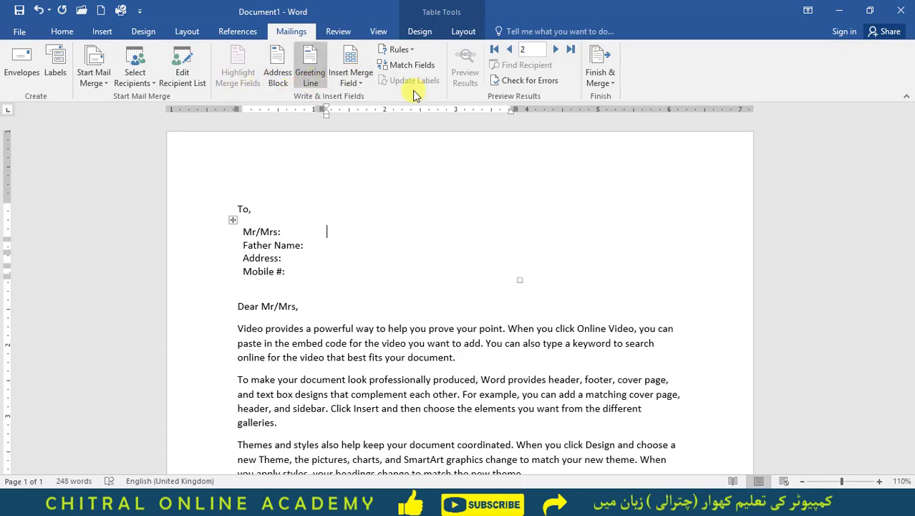
{"action": "left_click", "coordinate": [361, 86]}
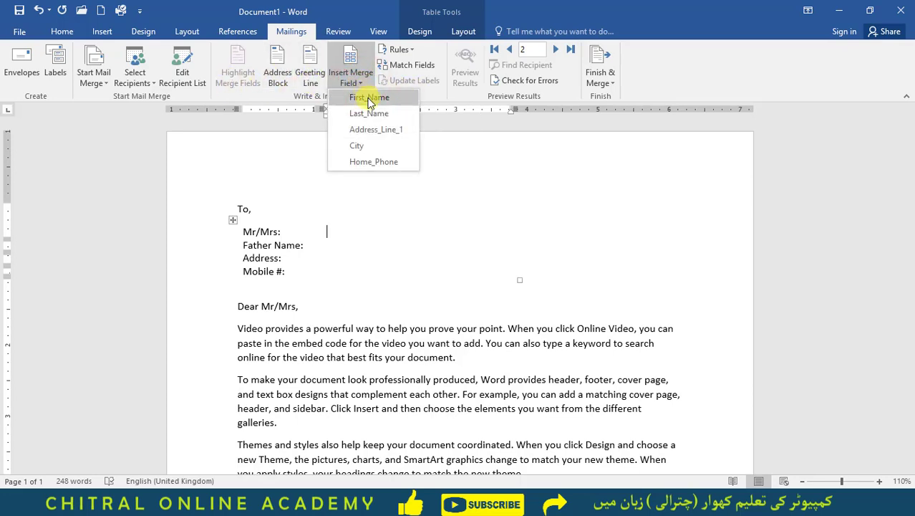
{"action": "left_click", "coordinate": [369, 98]}
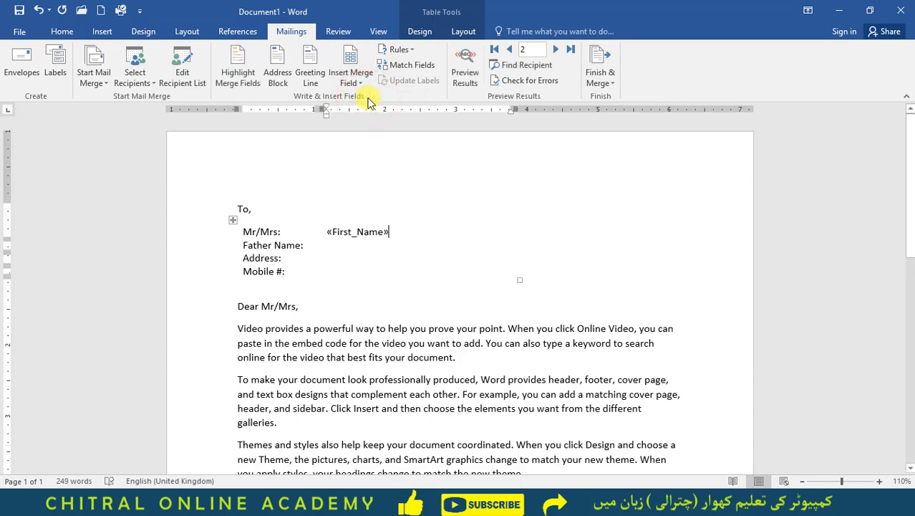
{"action": "left_click", "coordinate": [350, 80]}
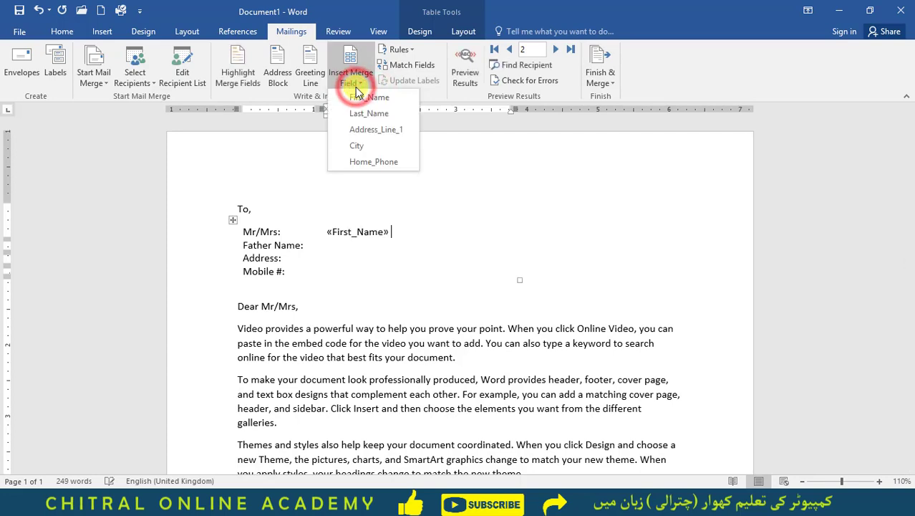
{"action": "left_click", "coordinate": [369, 114]}
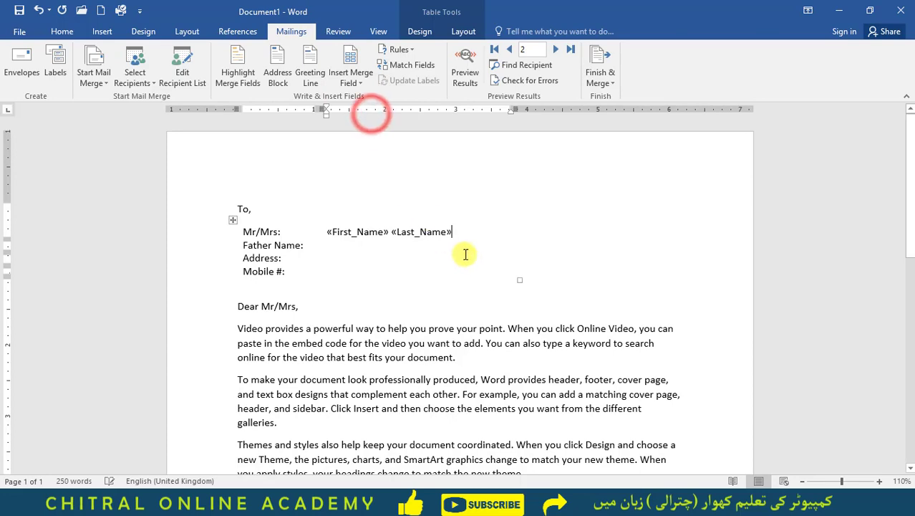
Put Address_Line_1 and City in the Address cell and Home_Phone in the Mobile # row.
{"action": "left_click", "coordinate": [363, 245]}
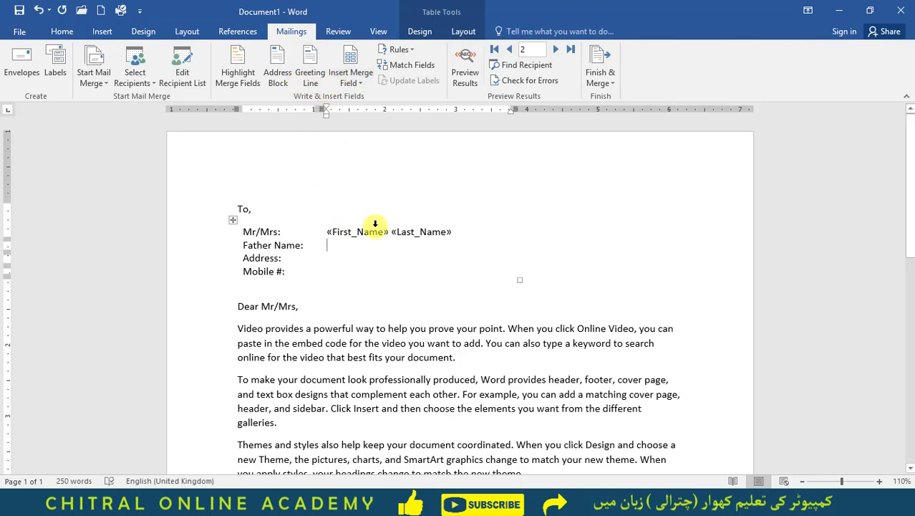
{"action": "left_click", "coordinate": [336, 257]}
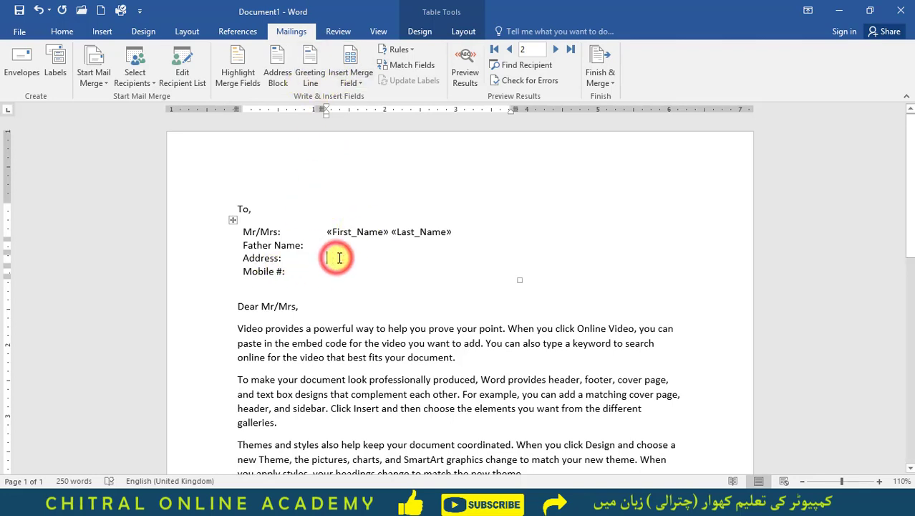
{"action": "left_click", "coordinate": [353, 81]}
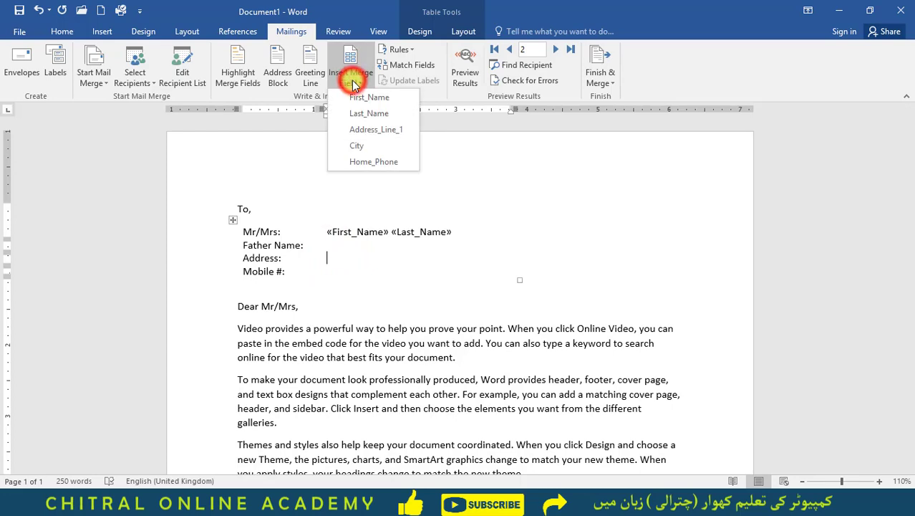
{"action": "left_click", "coordinate": [385, 132]}
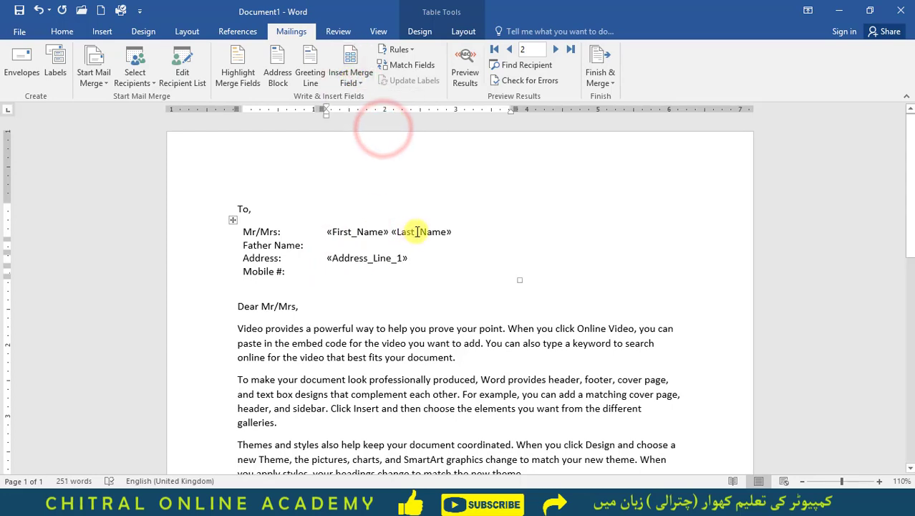
{"action": "left_click", "coordinate": [354, 81]}
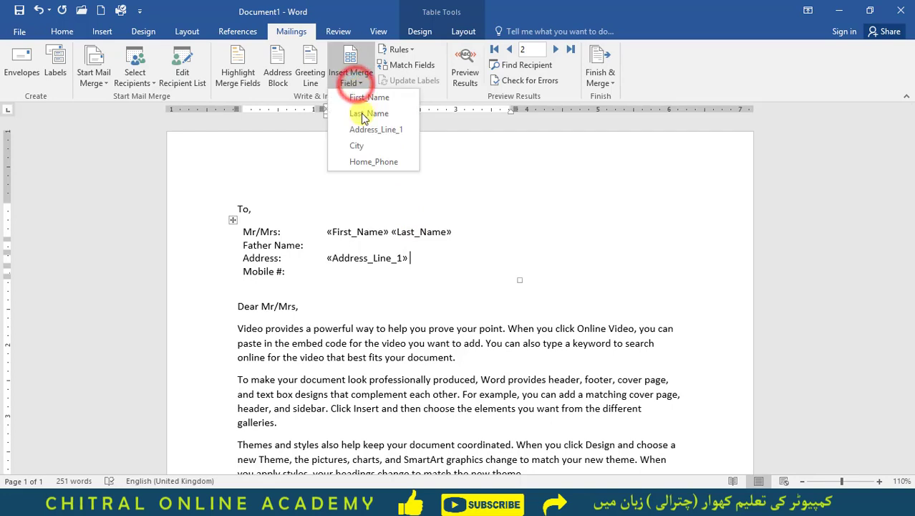
{"action": "left_click", "coordinate": [365, 147]}
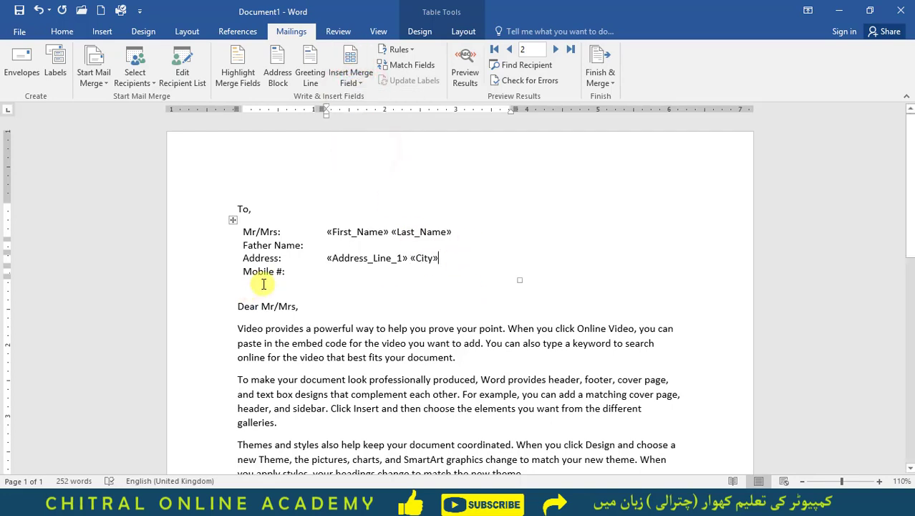
{"action": "left_click", "coordinate": [354, 81]}
{"action": "left_click", "coordinate": [369, 162]}
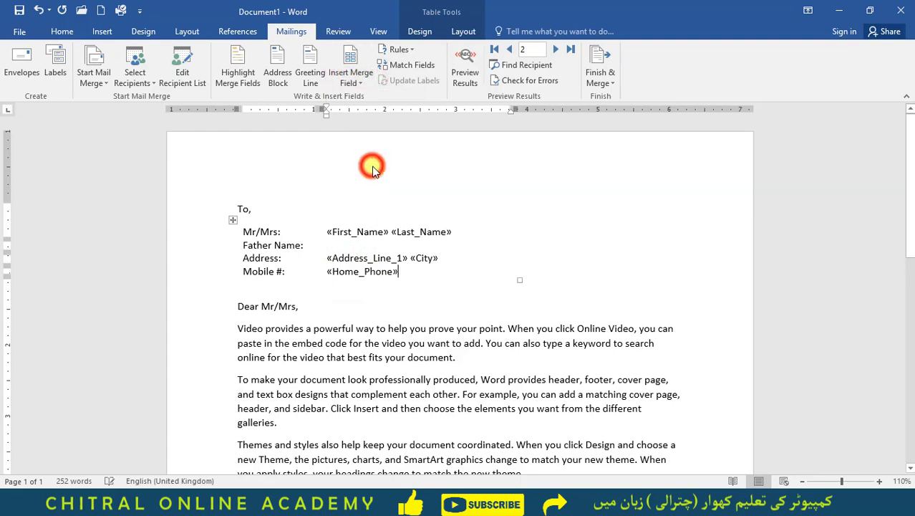
{"action": "scroll", "coordinate": [325, 275], "scroll_direction": "down", "scroll_amount": 1}
{"action": "left_click", "coordinate": [312, 277]}
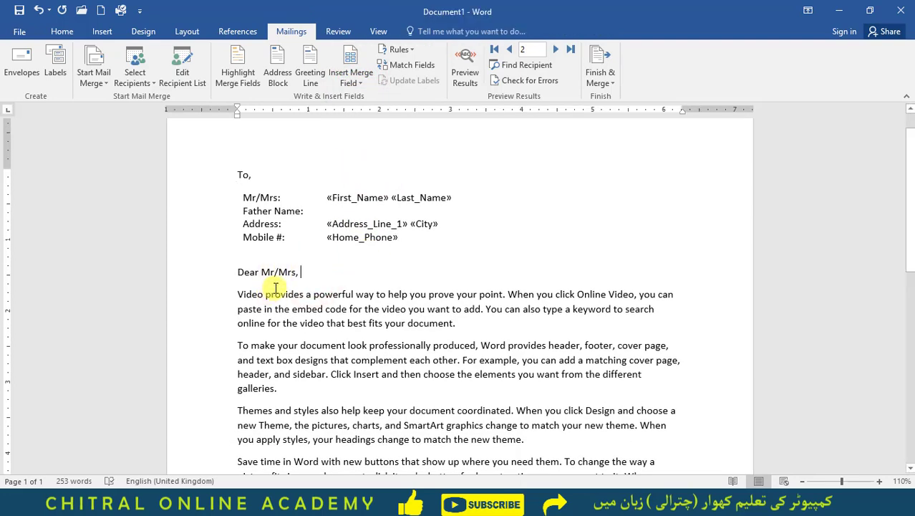
Add «First_Name» «Last_Name» after "Dear Mr/Mrs," in the greeting line.
{"action": "left_click", "coordinate": [362, 85]}
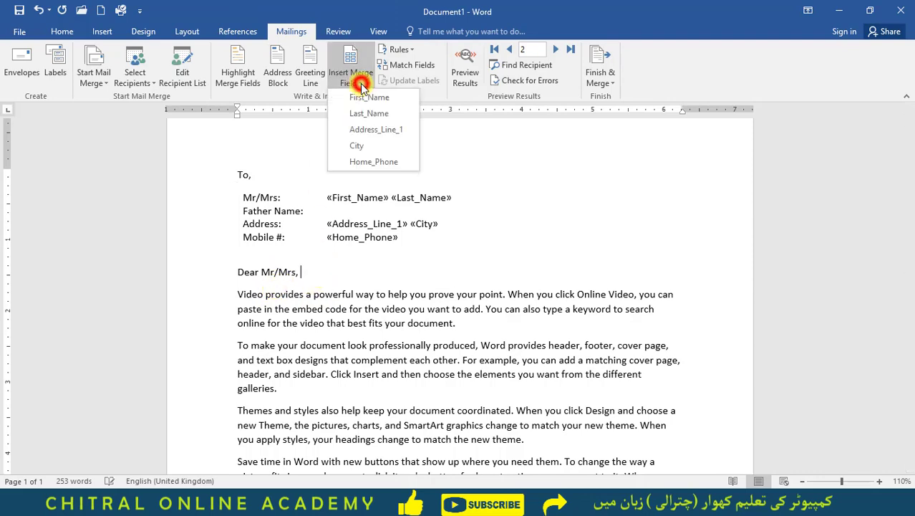
{"action": "left_click", "coordinate": [365, 96]}
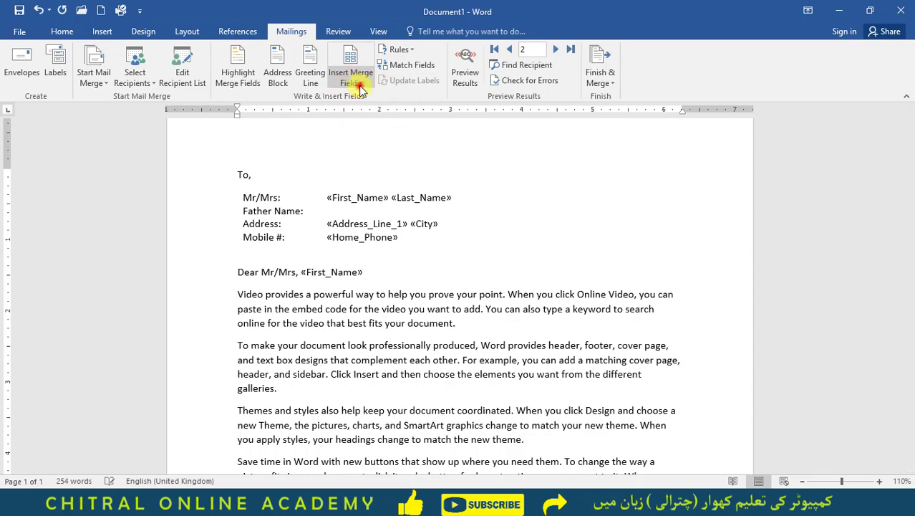
{"action": "left_click", "coordinate": [360, 87]}
{"action": "left_click", "coordinate": [362, 114]}
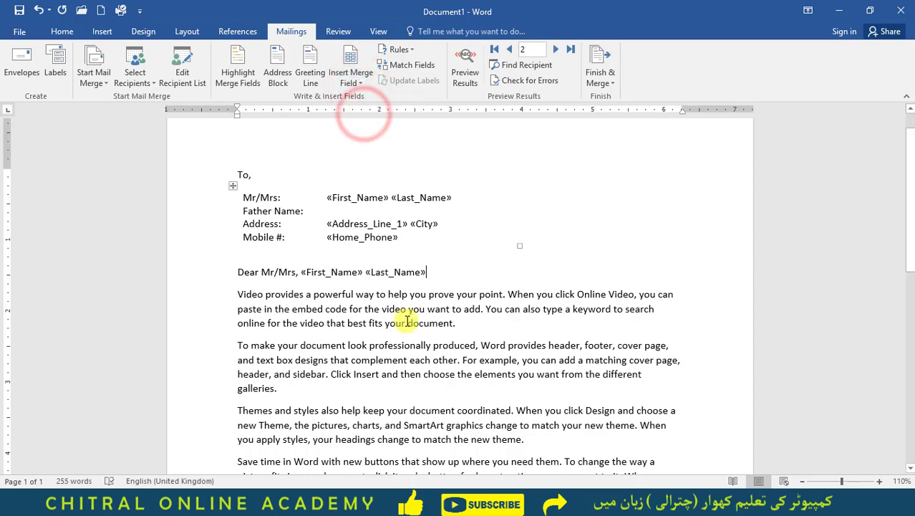
{"action": "scroll", "coordinate": [437, 301], "scroll_direction": "down", "scroll_amount": 3}
{"action": "scroll", "coordinate": [423, 315], "scroll_direction": "up", "scroll_amount": 3}
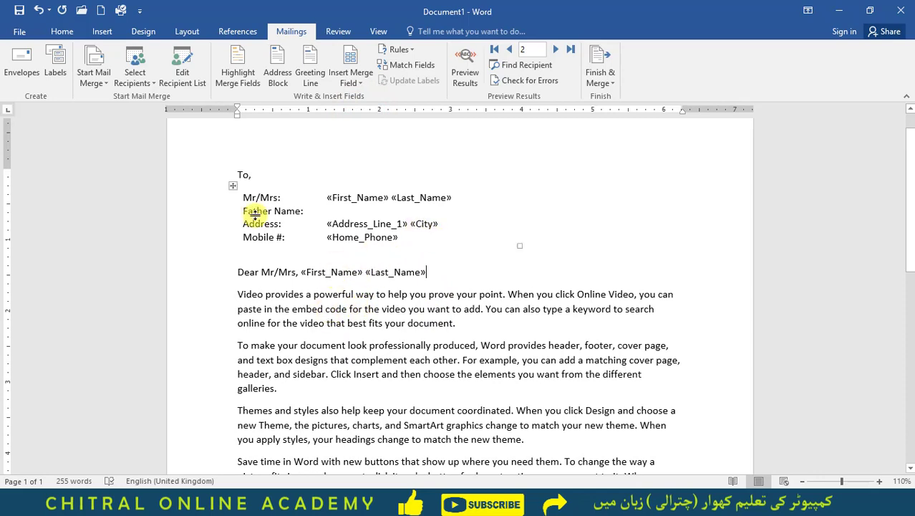
Turn on Preview Results and browse the student records forward and back, stopping at record 5.
{"action": "left_click", "coordinate": [467, 81]}
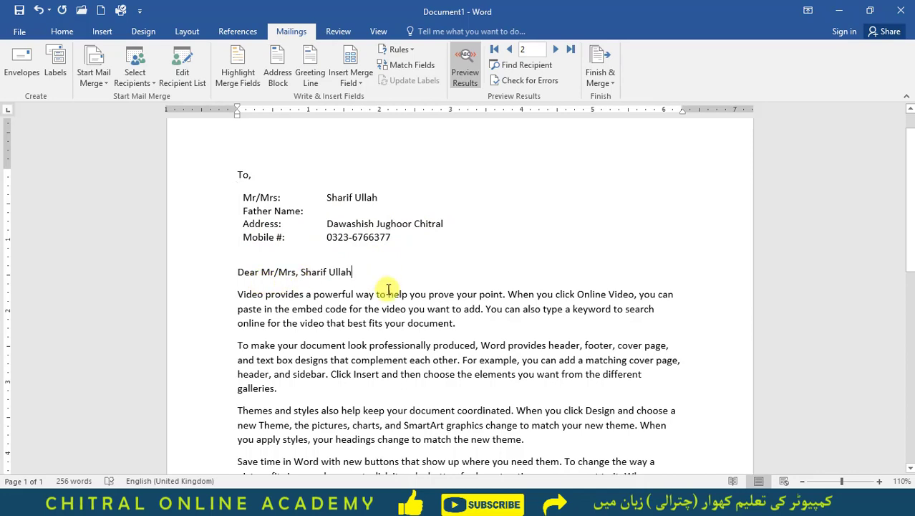
{"action": "left_click", "coordinate": [557, 49]}
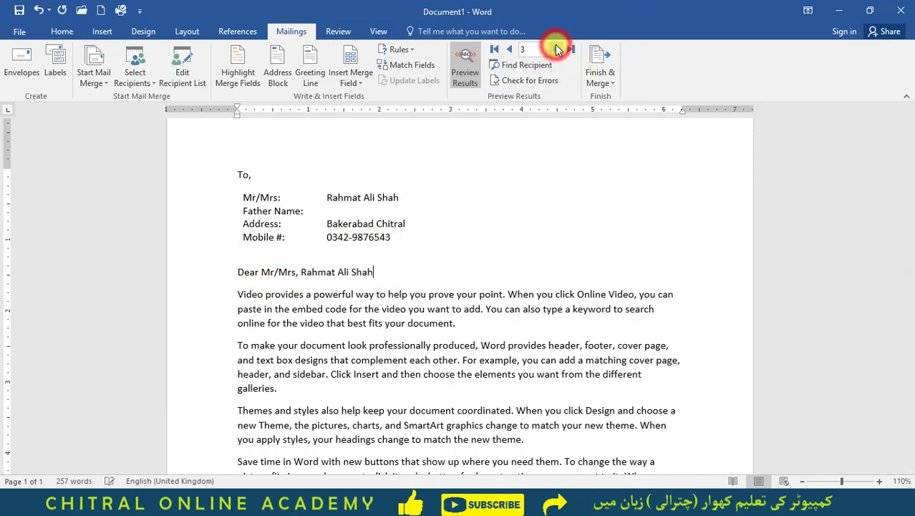
{"action": "left_click", "coordinate": [558, 49]}
{"action": "left_click", "coordinate": [558, 48]}
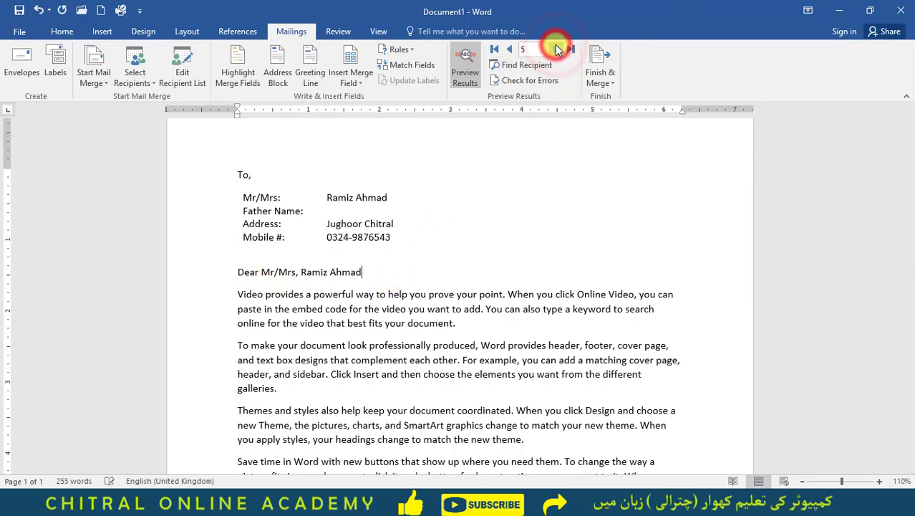
{"action": "left_click", "coordinate": [509, 48]}
{"action": "left_click", "coordinate": [510, 48]}
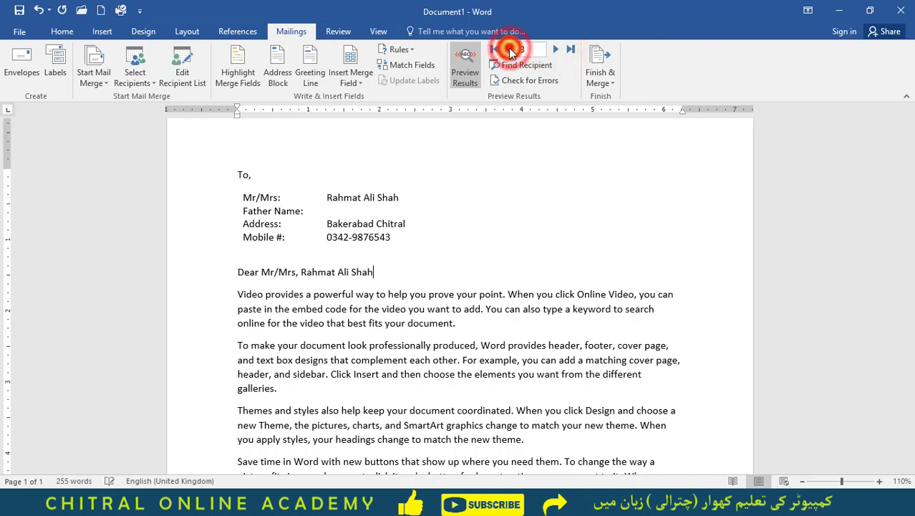
{"action": "left_click", "coordinate": [510, 48]}
{"action": "left_click", "coordinate": [510, 49]}
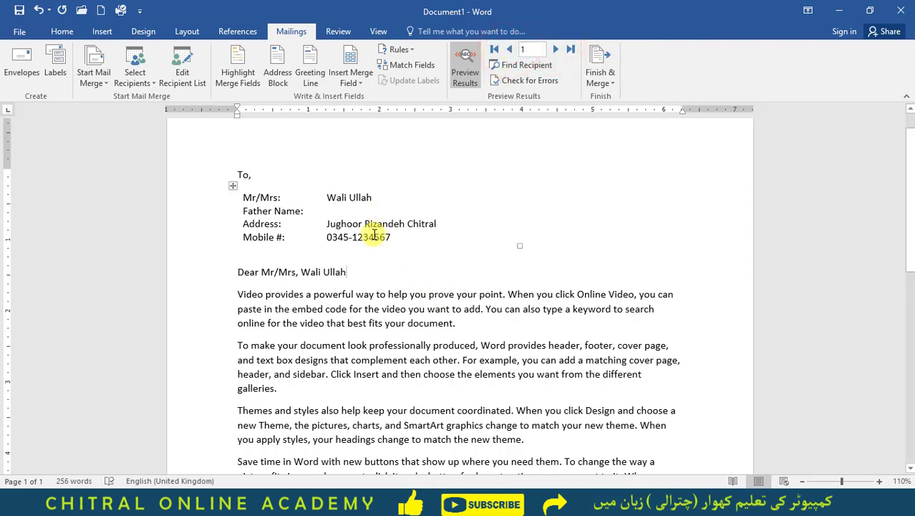
{"action": "left_click", "coordinate": [556, 49]}
{"action": "left_click", "coordinate": [556, 50]}
{"action": "left_click", "coordinate": [556, 49]}
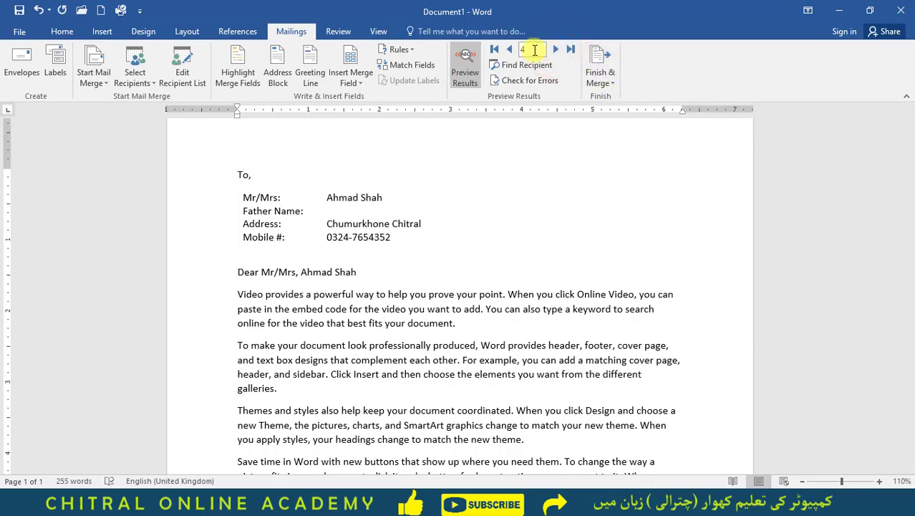
{"action": "left_click", "coordinate": [557, 50]}
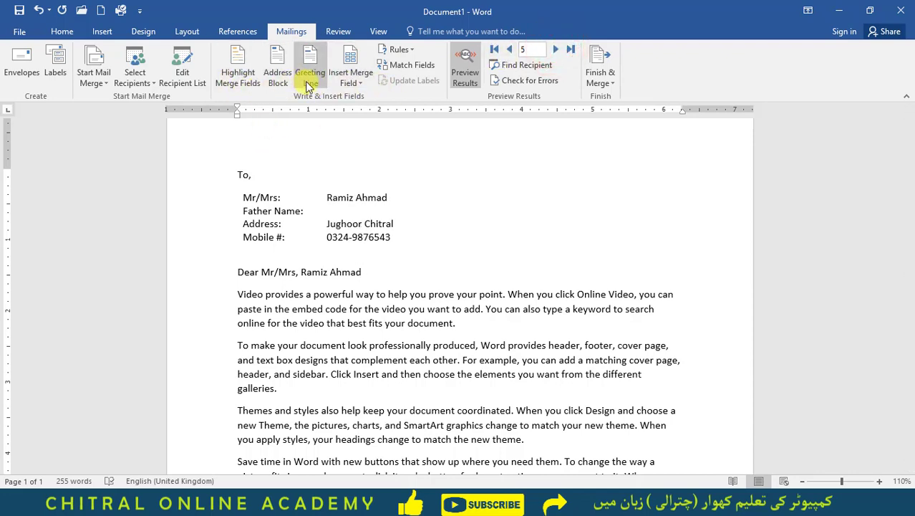
{"action": "scroll", "coordinate": [404, 318], "scroll_direction": "down", "scroll_amount": 5}
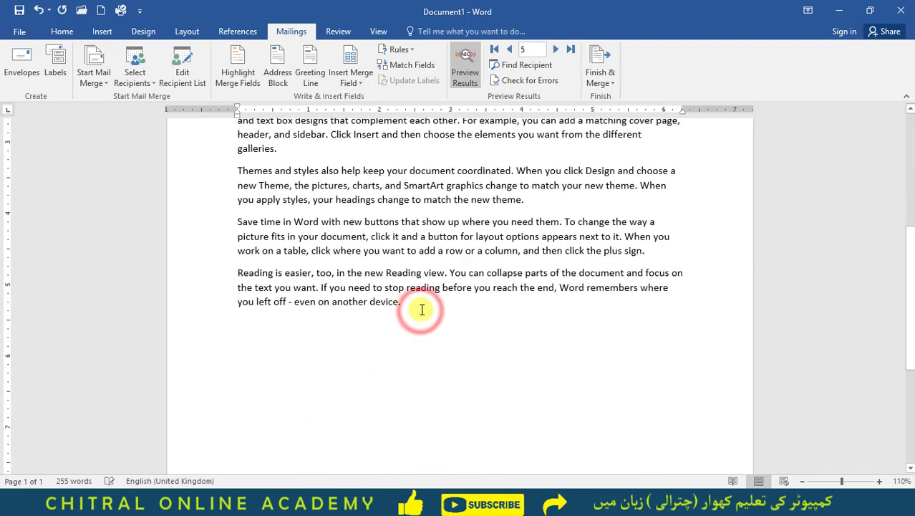
{"action": "key", "text": "Return"}
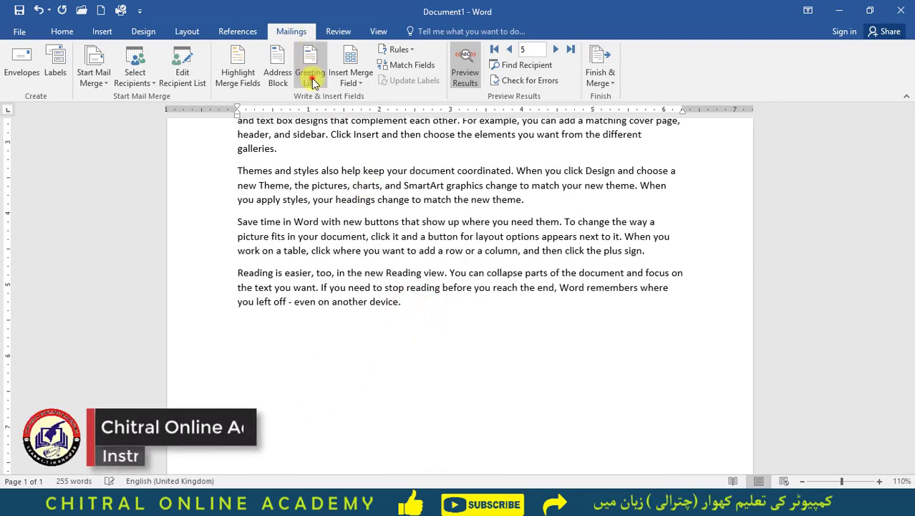
{"action": "left_click", "coordinate": [310, 73]}
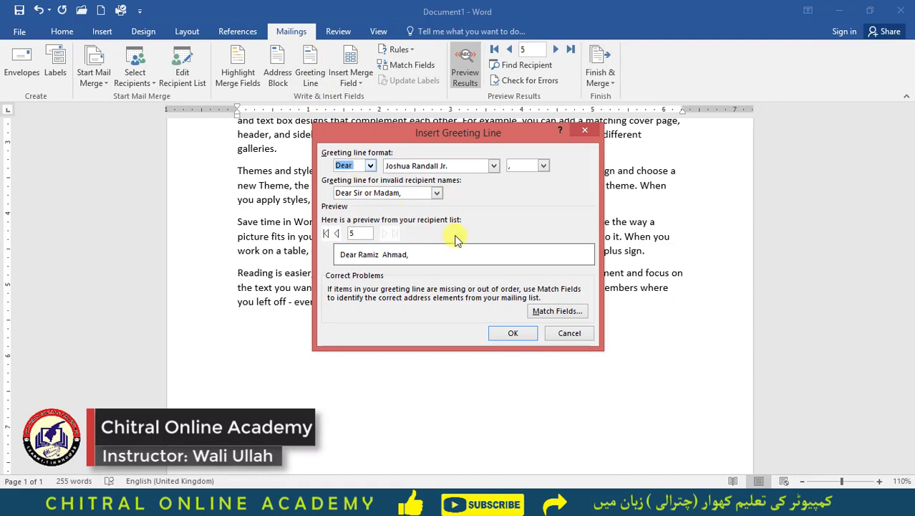
{"action": "left_click", "coordinate": [566, 333]}
{"action": "scroll", "coordinate": [294, 208], "scroll_direction": "up", "scroll_amount": 4}
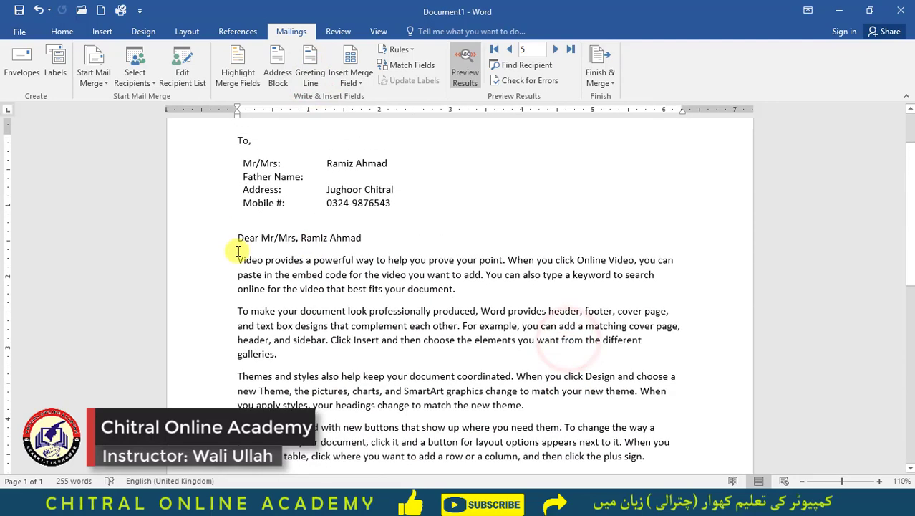
{"action": "left_click", "coordinate": [315, 82]}
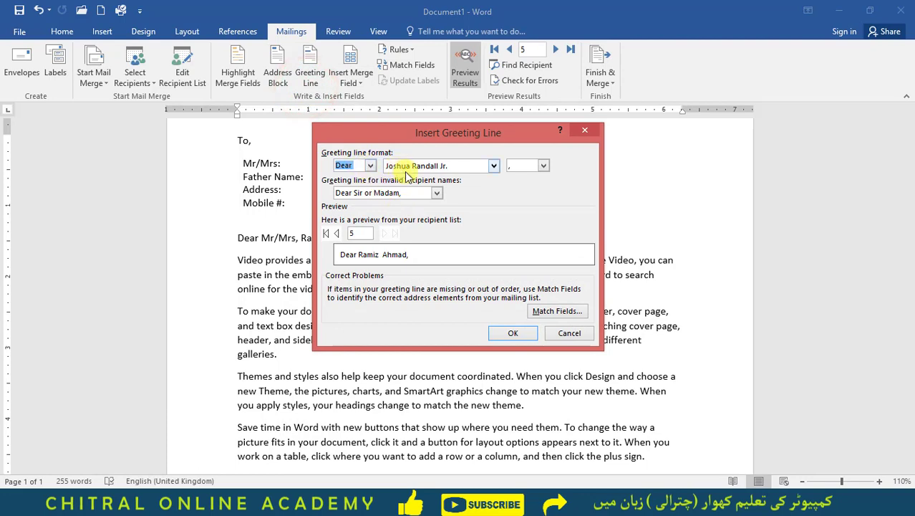
{"action": "left_click", "coordinate": [494, 166]}
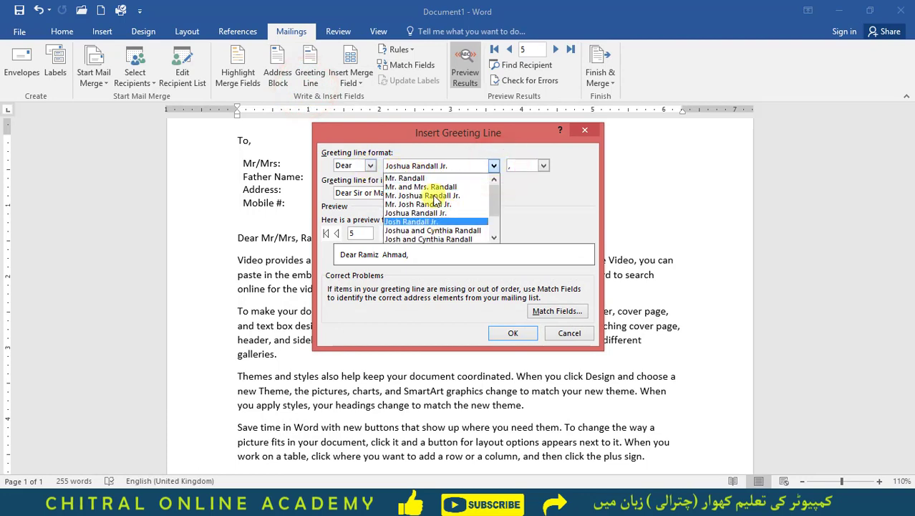
{"action": "left_click", "coordinate": [517, 184]}
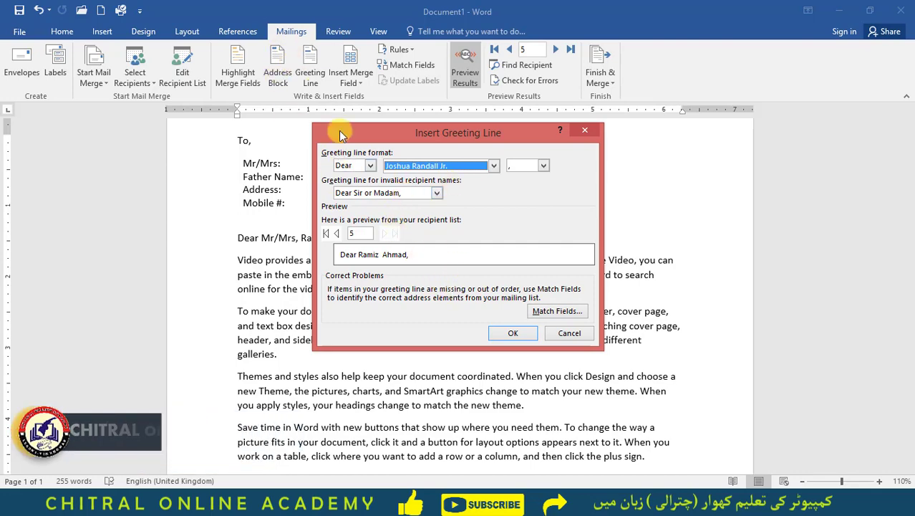
{"action": "left_click", "coordinate": [567, 335]}
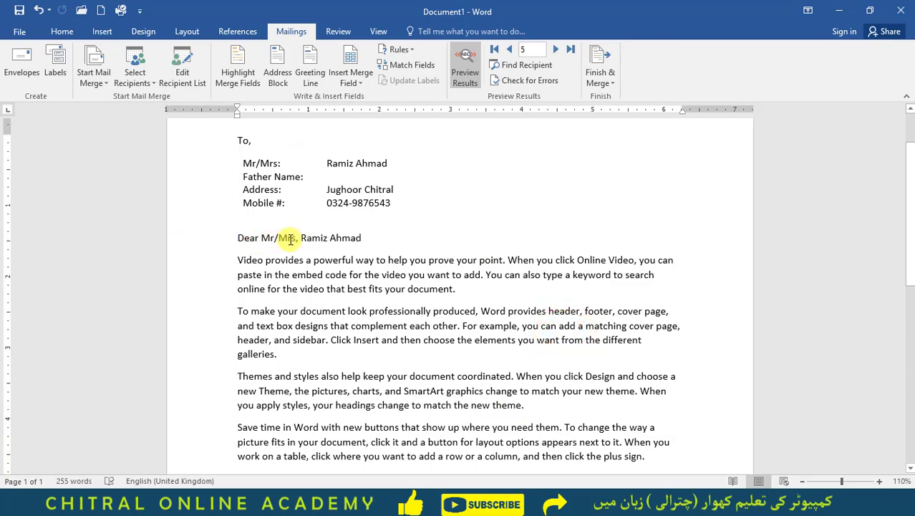
Insert an Address Block on the letter's last empty line, showing the fifth recipient's address.
{"action": "left_click", "coordinate": [283, 86]}
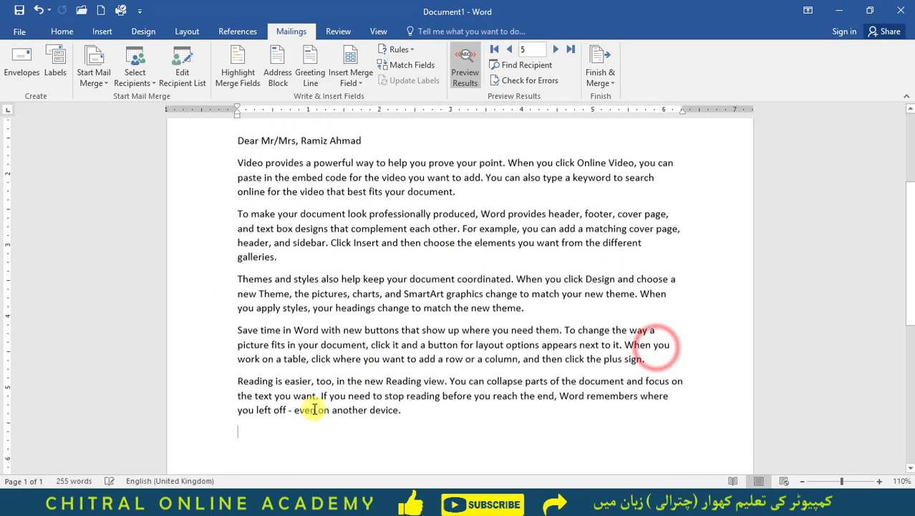
{"action": "left_click", "coordinate": [277, 73]}
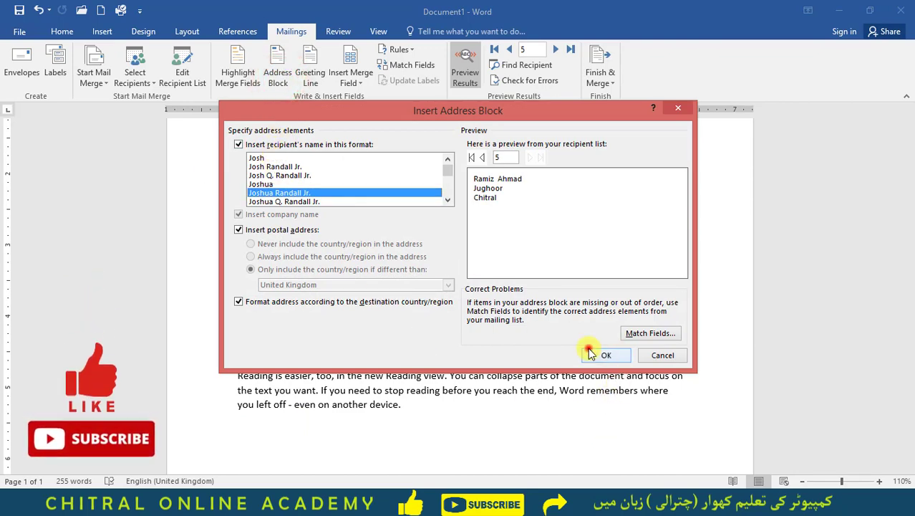
{"action": "left_click", "coordinate": [605, 355]}
{"action": "scroll", "coordinate": [269, 349], "scroll_direction": "down", "scroll_amount": 3}
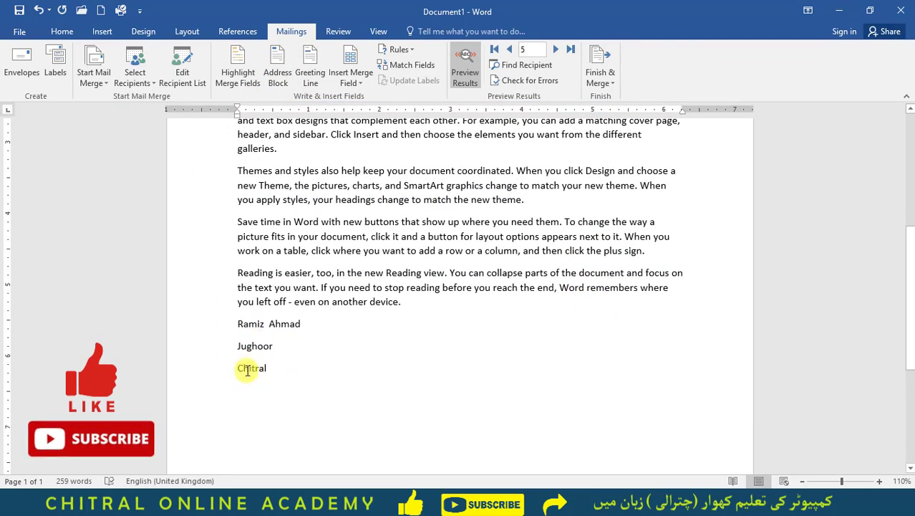
{"action": "scroll", "coordinate": [254, 348], "scroll_direction": "up", "scroll_amount": 1}
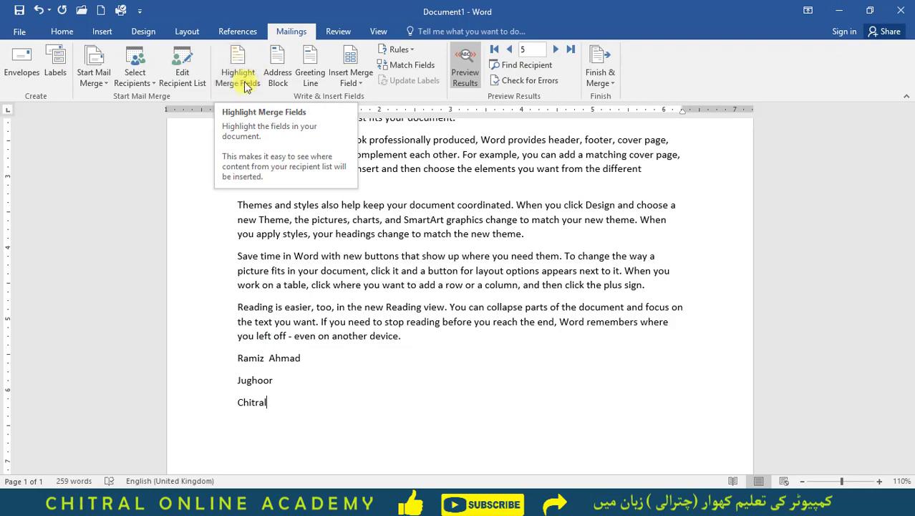
{"action": "left_click", "coordinate": [254, 76]}
{"action": "scroll", "coordinate": [219, 387], "scroll_direction": "up", "scroll_amount": 2}
{"action": "scroll", "coordinate": [306, 200], "scroll_direction": "up", "scroll_amount": 4}
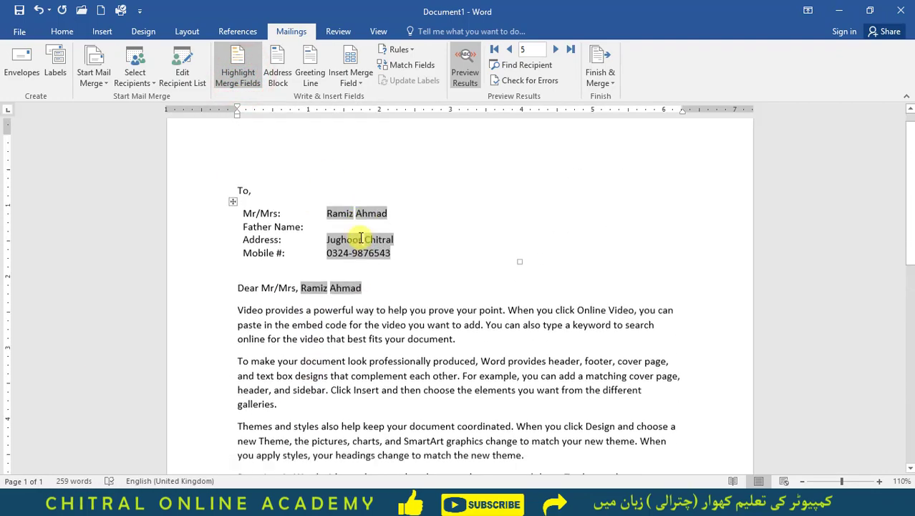
{"action": "scroll", "coordinate": [199, 215], "scroll_direction": "down", "scroll_amount": 2}
{"action": "scroll", "coordinate": [355, 401], "scroll_direction": "down", "scroll_amount": 4}
{"action": "scroll", "coordinate": [308, 363], "scroll_direction": "down", "scroll_amount": 3}
{"action": "scroll", "coordinate": [364, 217], "scroll_direction": "up", "scroll_amount": 3}
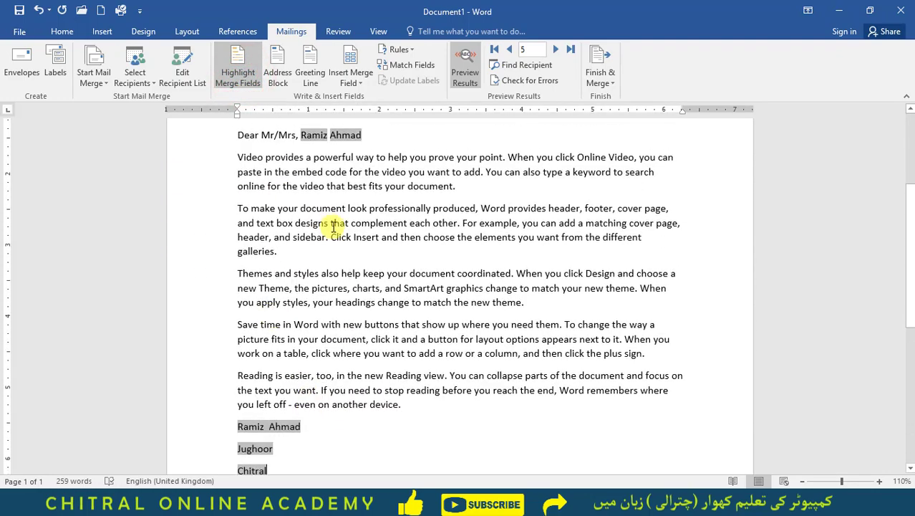
{"action": "scroll", "coordinate": [352, 221], "scroll_direction": "up", "scroll_amount": 5}
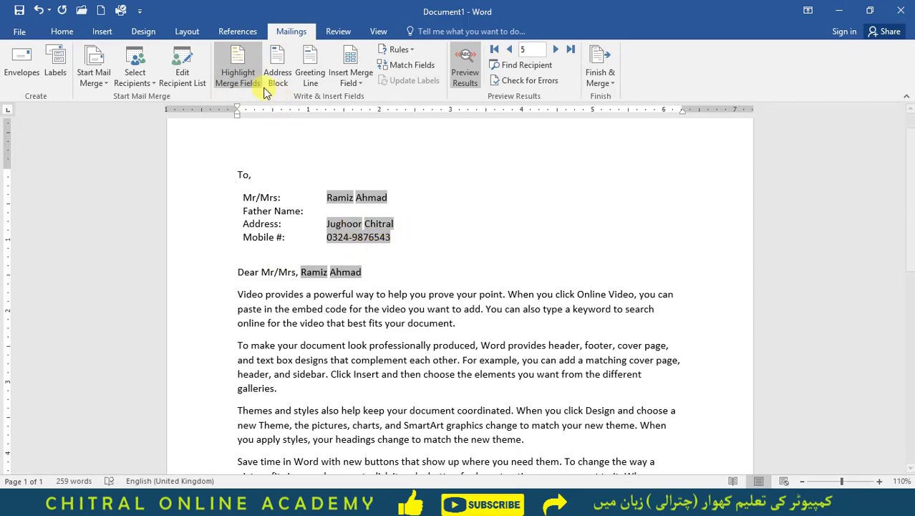
{"action": "left_click", "coordinate": [240, 85]}
{"action": "left_click", "coordinate": [240, 86]}
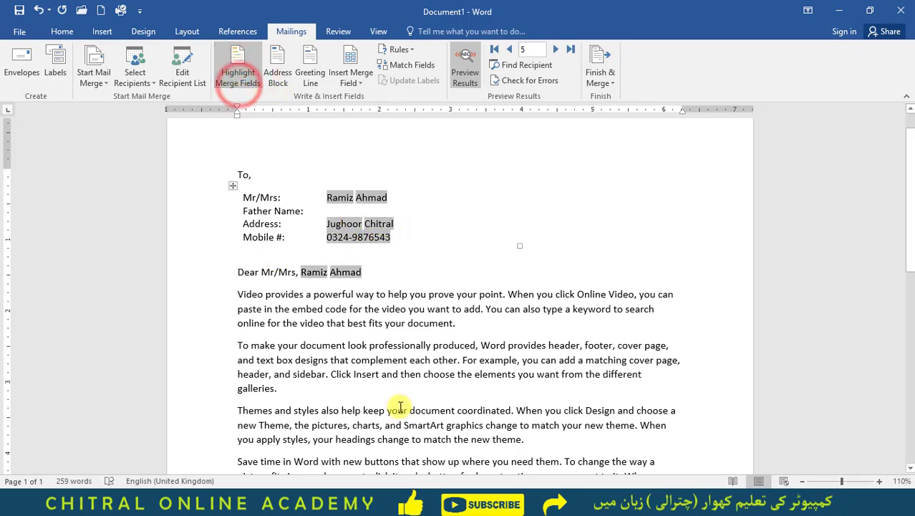
{"action": "scroll", "coordinate": [231, 337], "scroll_direction": "down", "scroll_amount": 2}
{"action": "scroll", "coordinate": [239, 280], "scroll_direction": "up", "scroll_amount": 2}
{"action": "left_click", "coordinate": [226, 77]}
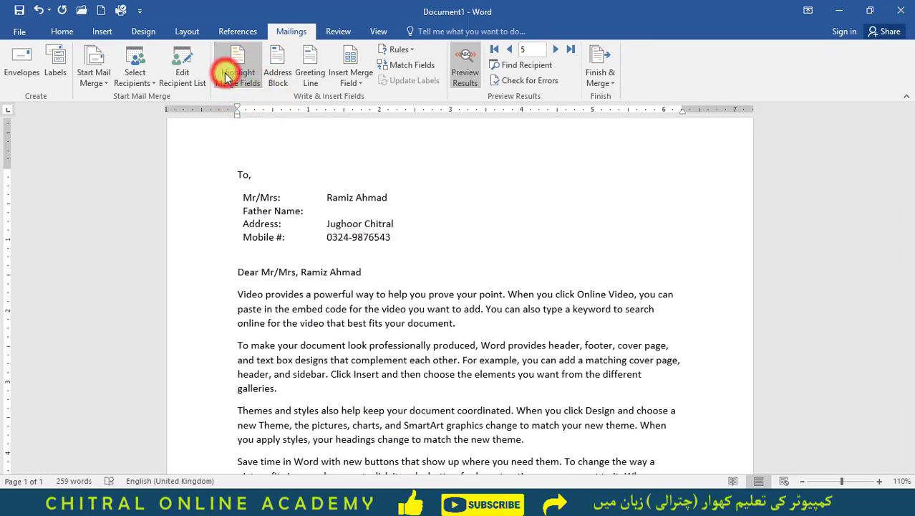
{"action": "left_click", "coordinate": [227, 76]}
{"action": "left_click", "coordinate": [230, 76]}
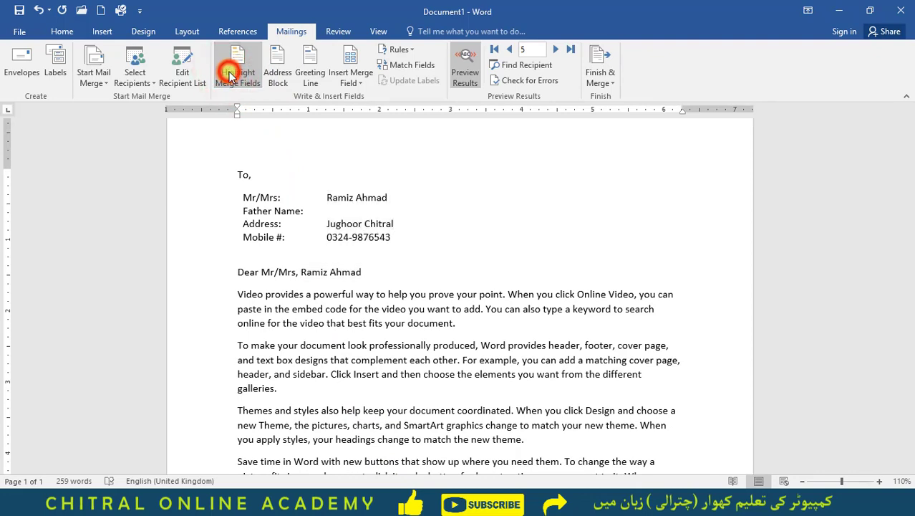
{"action": "left_click", "coordinate": [401, 49]}
{"action": "left_click", "coordinate": [414, 47]}
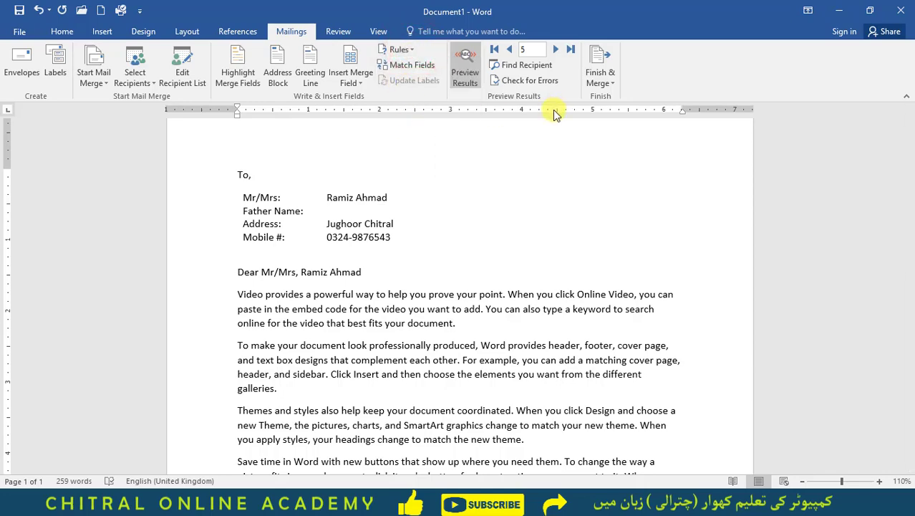
Go back two records in the merge preview, from recipient 5 to recipient 3.
{"action": "scroll", "coordinate": [433, 375], "scroll_direction": "down", "scroll_amount": 3}
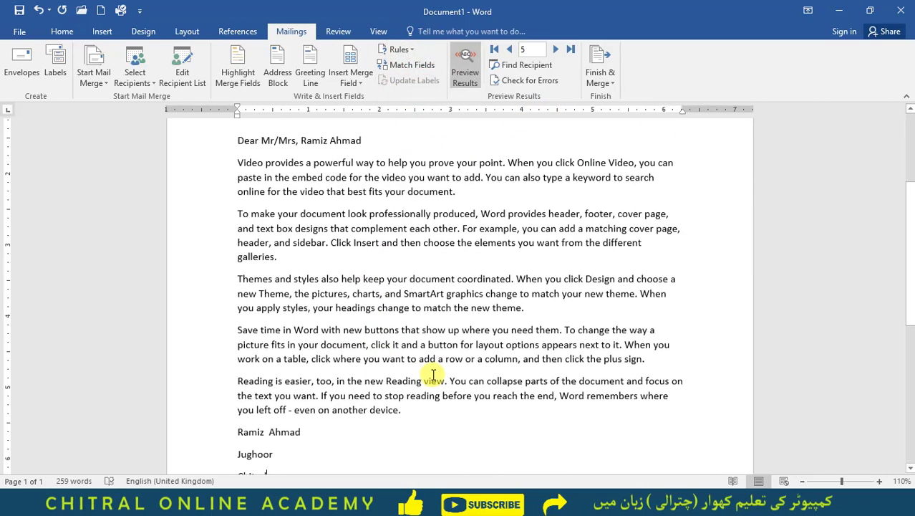
{"action": "scroll", "coordinate": [433, 375], "scroll_direction": "up", "scroll_amount": 3}
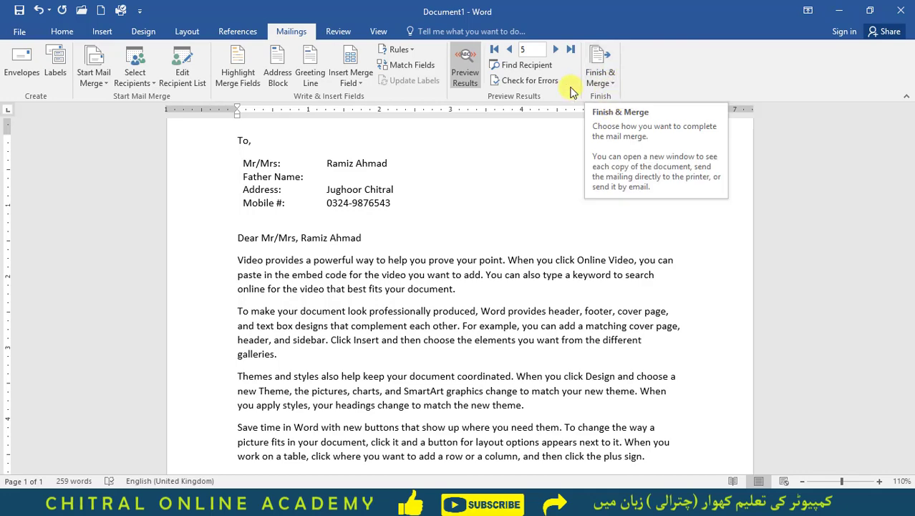
{"action": "scroll", "coordinate": [276, 348], "scroll_direction": "down", "scroll_amount": 1}
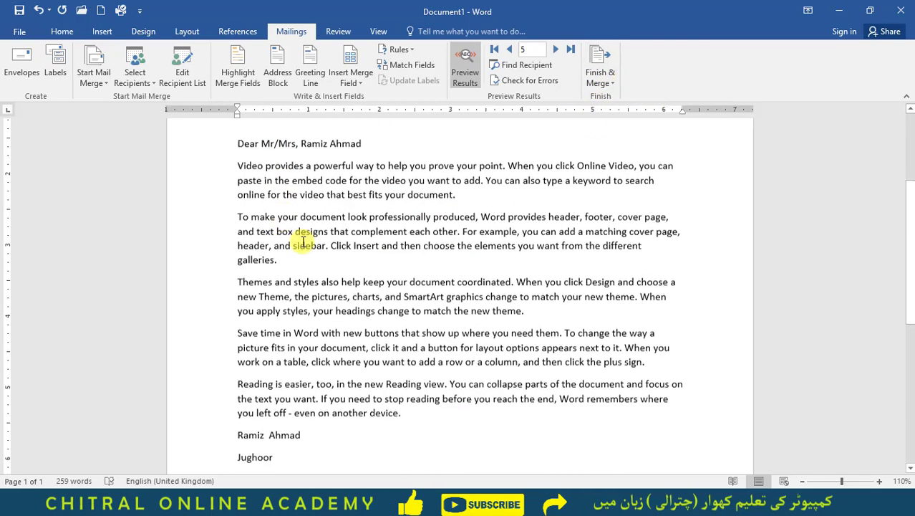
{"action": "scroll", "coordinate": [348, 245], "scroll_direction": "up", "scroll_amount": 2}
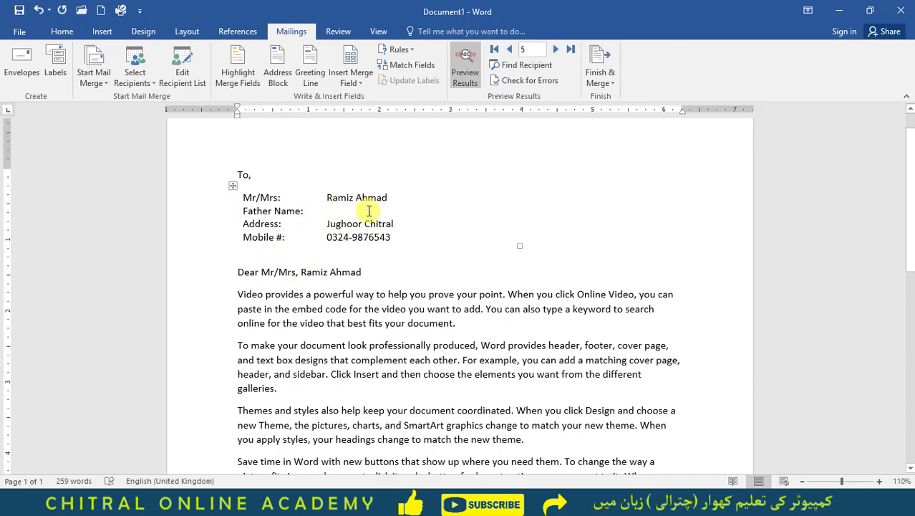
{"action": "left_click", "coordinate": [513, 51]}
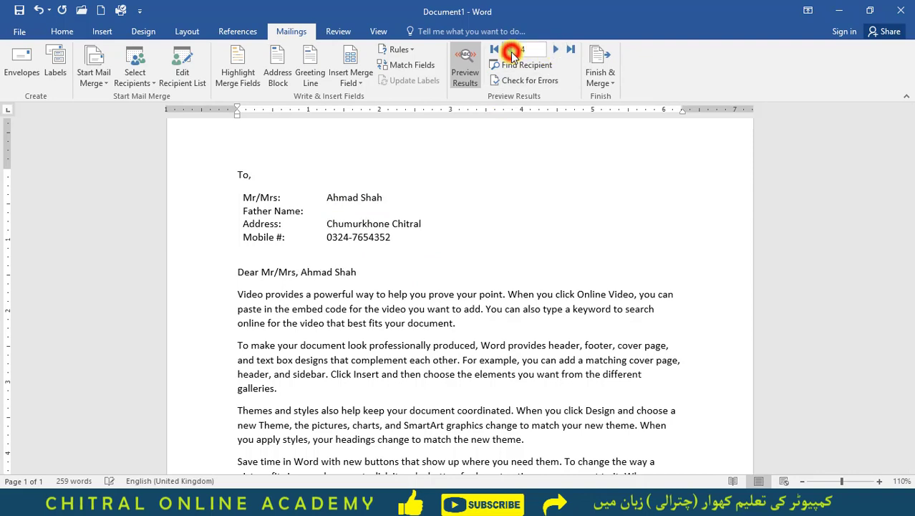
{"action": "left_click", "coordinate": [512, 53]}
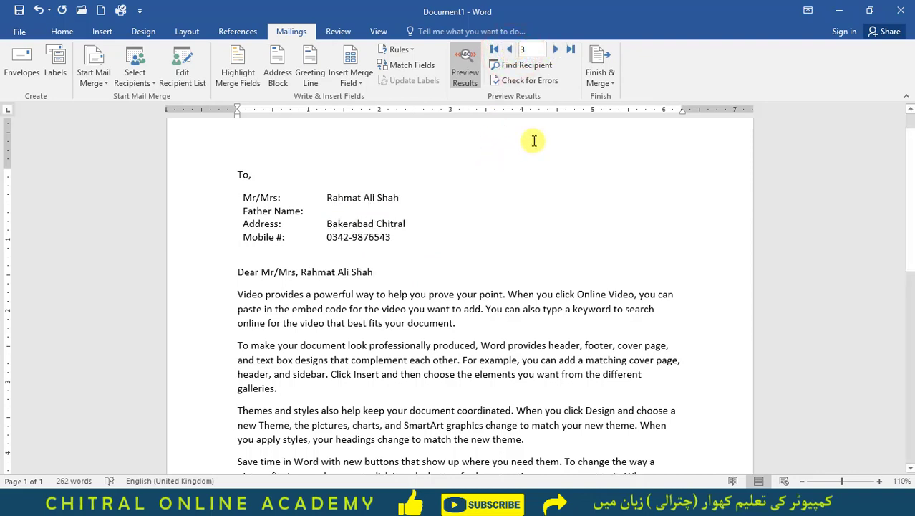
Finish the merge as individual documents for all records, creating five-page Letters1.
{"action": "left_click", "coordinate": [607, 86]}
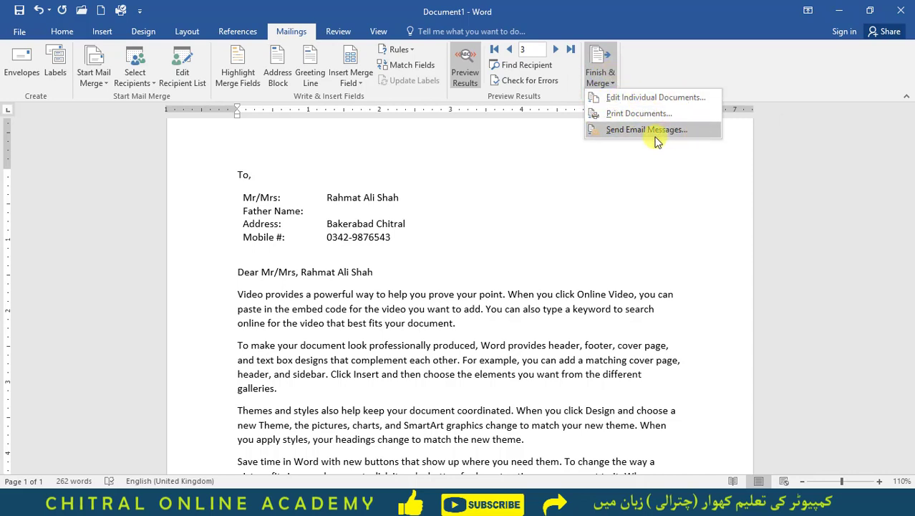
{"action": "left_click", "coordinate": [653, 98]}
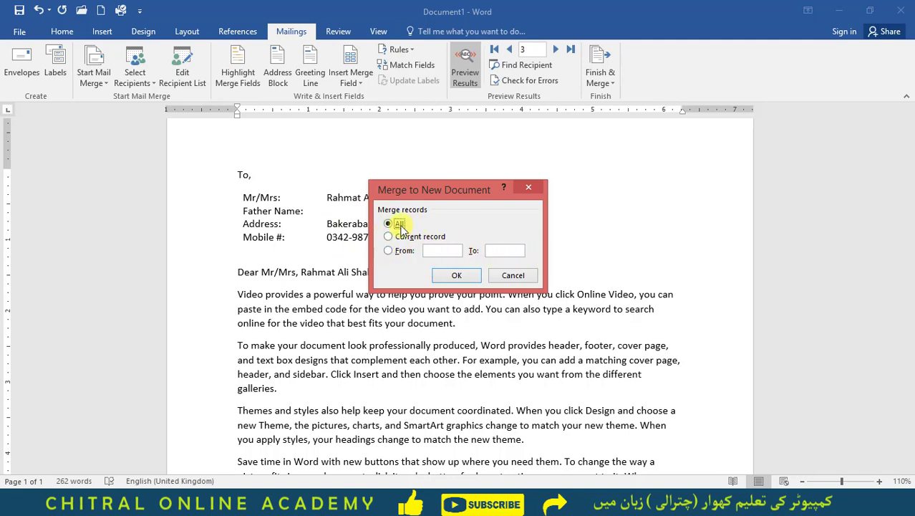
{"action": "left_click", "coordinate": [458, 278]}
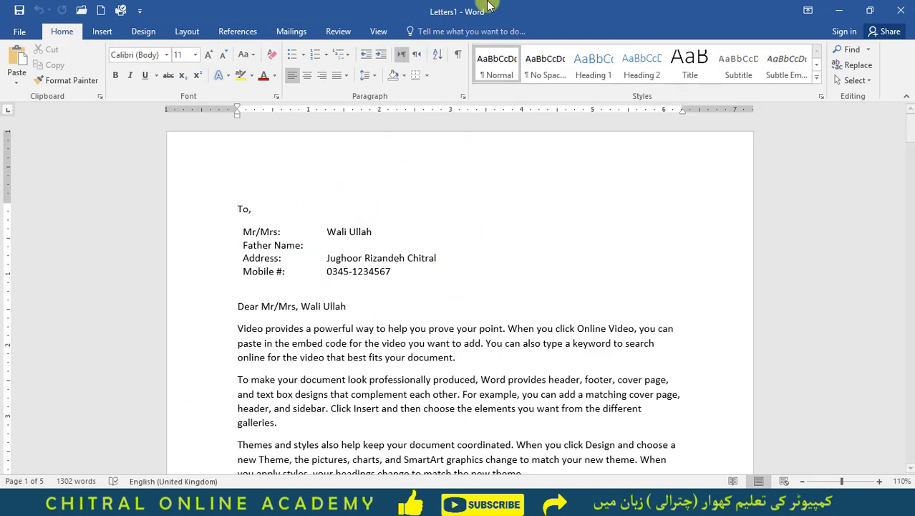
{"action": "scroll", "coordinate": [396, 295], "scroll_direction": "down", "scroll_amount": 5}
{"action": "scroll", "coordinate": [395, 295], "scroll_direction": "down", "scroll_amount": 7}
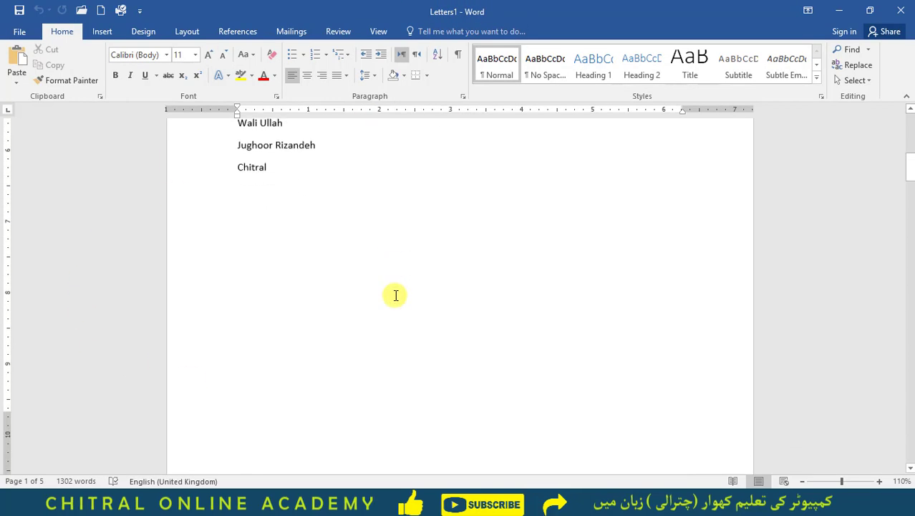
{"action": "scroll", "coordinate": [397, 297], "scroll_direction": "down", "scroll_amount": 7}
{"action": "scroll", "coordinate": [397, 298], "scroll_direction": "down", "scroll_amount": 7}
{"action": "scroll", "coordinate": [398, 299], "scroll_direction": "down", "scroll_amount": 7}
{"action": "scroll", "coordinate": [399, 300], "scroll_direction": "down", "scroll_amount": 10}
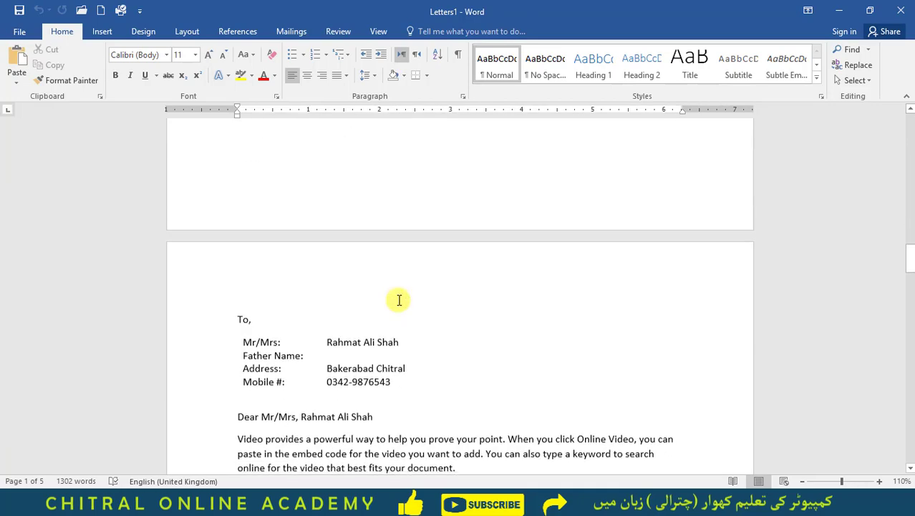
{"action": "scroll", "coordinate": [404, 351], "scroll_direction": "down", "scroll_amount": 10}
{"action": "scroll", "coordinate": [415, 282], "scroll_direction": "down", "scroll_amount": 10}
{"action": "scroll", "coordinate": [420, 297], "scroll_direction": "down", "scroll_amount": 9}
{"action": "scroll", "coordinate": [421, 297], "scroll_direction": "down", "scroll_amount": 8}
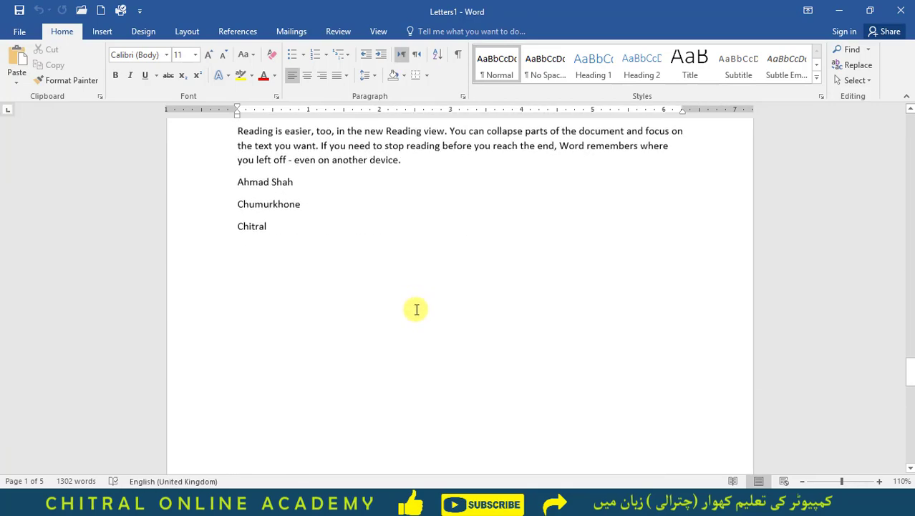
{"action": "scroll", "coordinate": [414, 309], "scroll_direction": "down", "scroll_amount": 10}
{"action": "scroll", "coordinate": [412, 304], "scroll_direction": "down", "scroll_amount": 10}
{"action": "scroll", "coordinate": [415, 304], "scroll_direction": "down", "scroll_amount": 4}
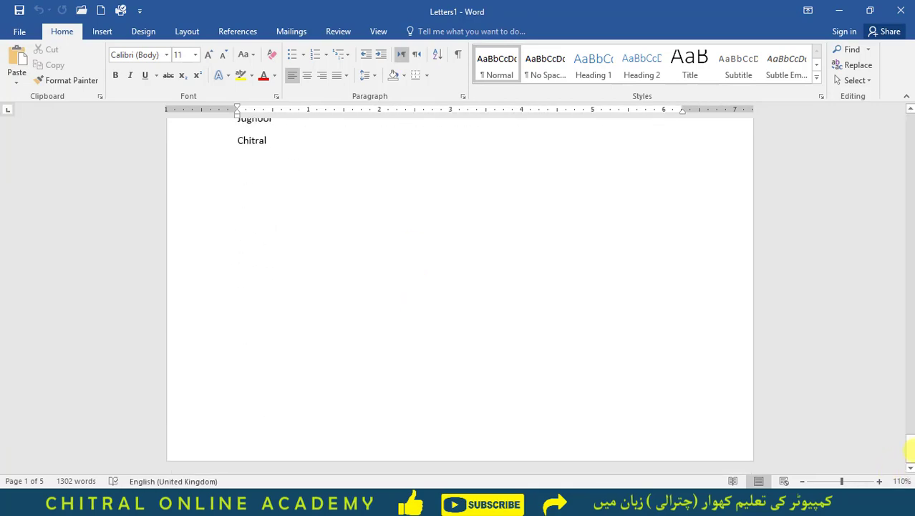
{"action": "left_click_drag", "start_coordinate": [911, 446], "coordinate": [909, 125]}
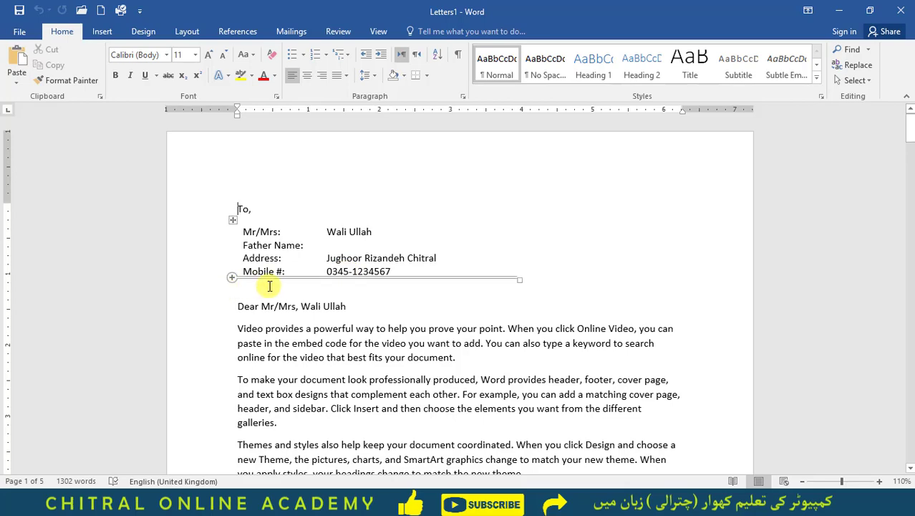
{"action": "scroll", "coordinate": [259, 280], "scroll_direction": "down", "scroll_amount": 7}
{"action": "scroll", "coordinate": [256, 311], "scroll_direction": "down", "scroll_amount": 4}
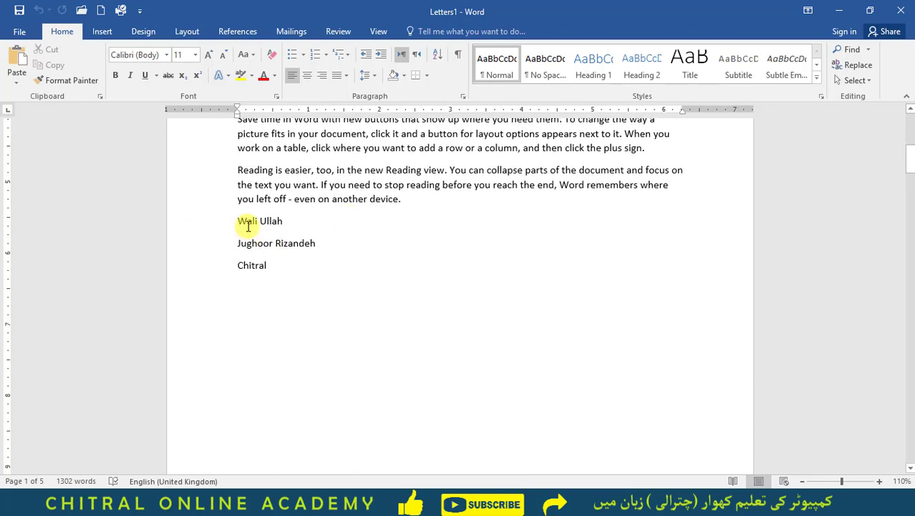
{"action": "scroll", "coordinate": [380, 326], "scroll_direction": "down", "scroll_amount": 4}
{"action": "scroll", "coordinate": [380, 326], "scroll_direction": "down", "scroll_amount": 5}
{"action": "scroll", "coordinate": [384, 327], "scroll_direction": "down", "scroll_amount": 3}
{"action": "scroll", "coordinate": [321, 188], "scroll_direction": "down", "scroll_amount": 7}
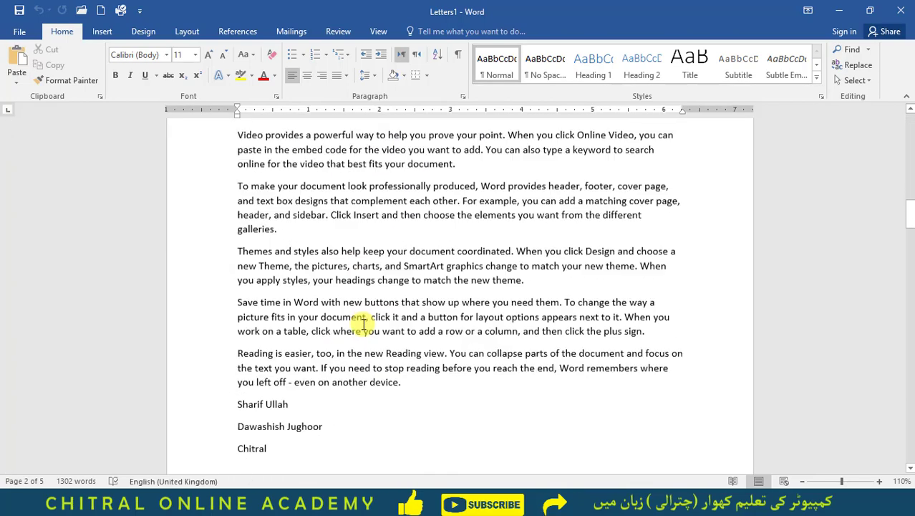
{"action": "scroll", "coordinate": [359, 321], "scroll_direction": "down", "scroll_amount": 8}
{"action": "scroll", "coordinate": [363, 326], "scroll_direction": "down", "scroll_amount": 5}
{"action": "scroll", "coordinate": [344, 351], "scroll_direction": "down", "scroll_amount": 4}
{"action": "scroll", "coordinate": [349, 333], "scroll_direction": "down", "scroll_amount": 1}
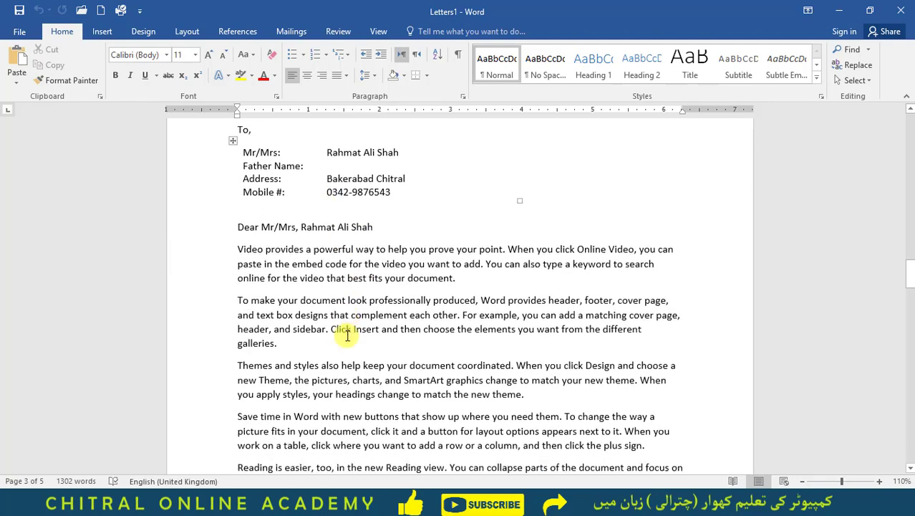
{"action": "scroll", "coordinate": [342, 331], "scroll_direction": "down", "scroll_amount": 4}
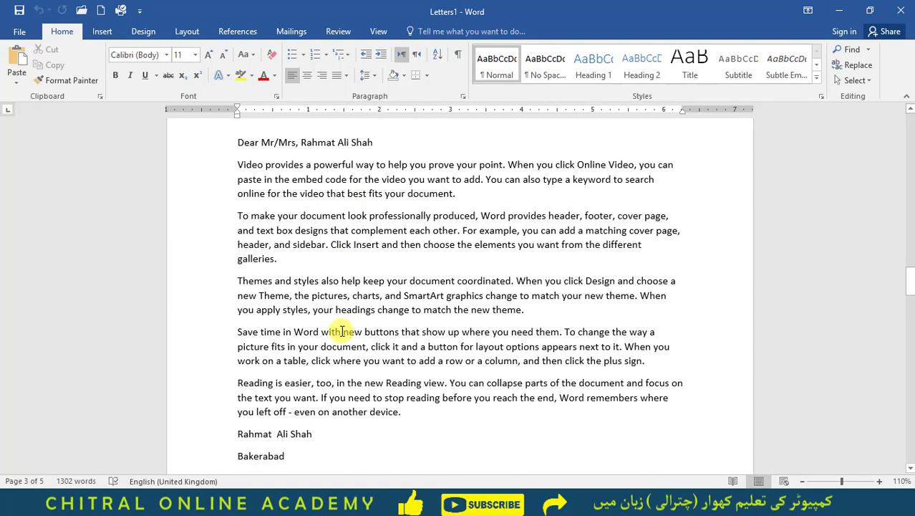
{"action": "scroll", "coordinate": [343, 332], "scroll_direction": "up", "scroll_amount": 1}
{"action": "scroll", "coordinate": [345, 333], "scroll_direction": "up", "scroll_amount": 2}
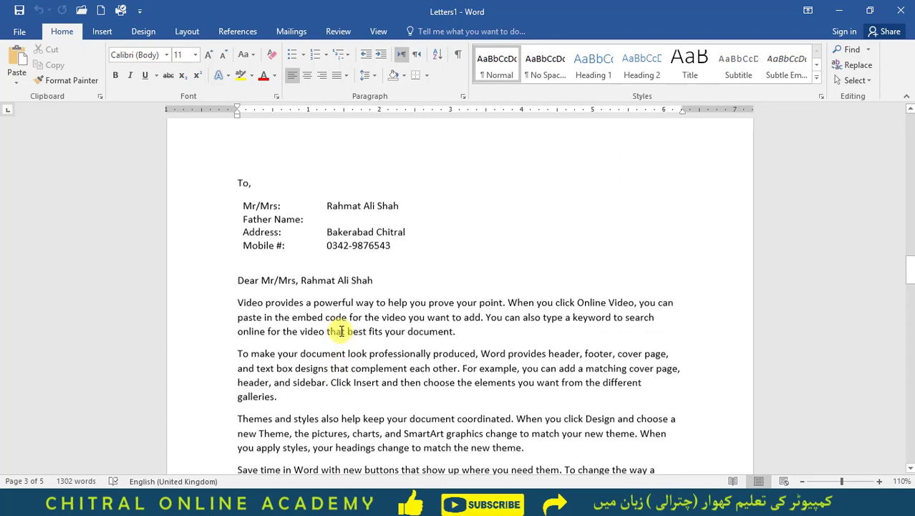
{"action": "scroll", "coordinate": [301, 347], "scroll_direction": "up", "scroll_amount": 3}
{"action": "scroll", "coordinate": [414, 304], "scroll_direction": "up", "scroll_amount": 1}
{"action": "scroll", "coordinate": [414, 305], "scroll_direction": "up", "scroll_amount": 3}
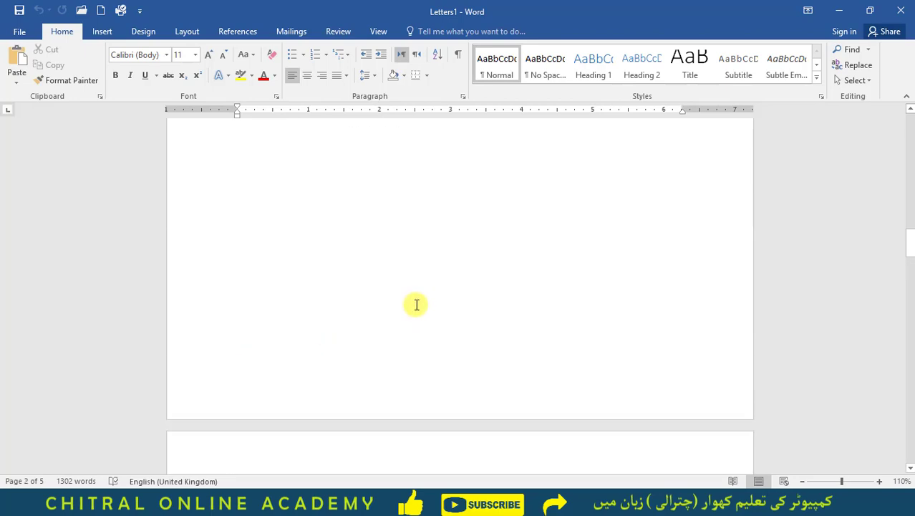
{"action": "scroll", "coordinate": [414, 304], "scroll_direction": "up", "scroll_amount": 5}
{"action": "scroll", "coordinate": [415, 304], "scroll_direction": "up", "scroll_amount": 4}
{"action": "left_click_drag", "start_coordinate": [906, 210], "coordinate": [911, 120]}
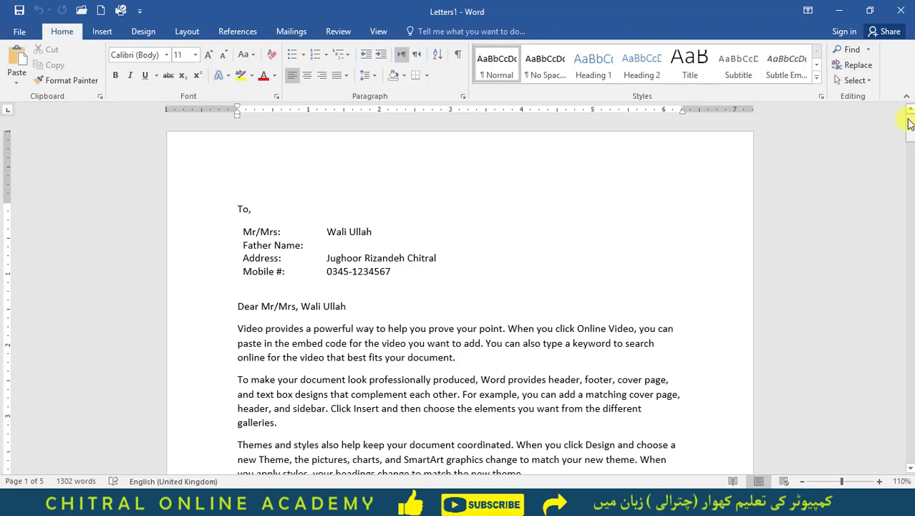
Minimize Letters1 and switch to Document2 from the taskbar.
{"action": "left_click", "coordinate": [836, 13]}
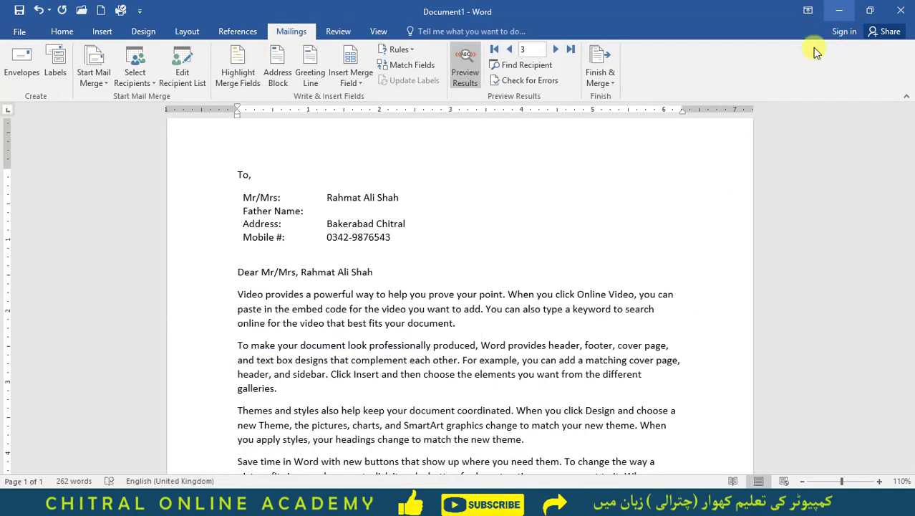
{"action": "scroll", "coordinate": [566, 254], "scroll_direction": "down", "scroll_amount": 1}
{"action": "scroll", "coordinate": [573, 257], "scroll_direction": "down", "scroll_amount": 2}
{"action": "scroll", "coordinate": [584, 236], "scroll_direction": "up", "scroll_amount": 3}
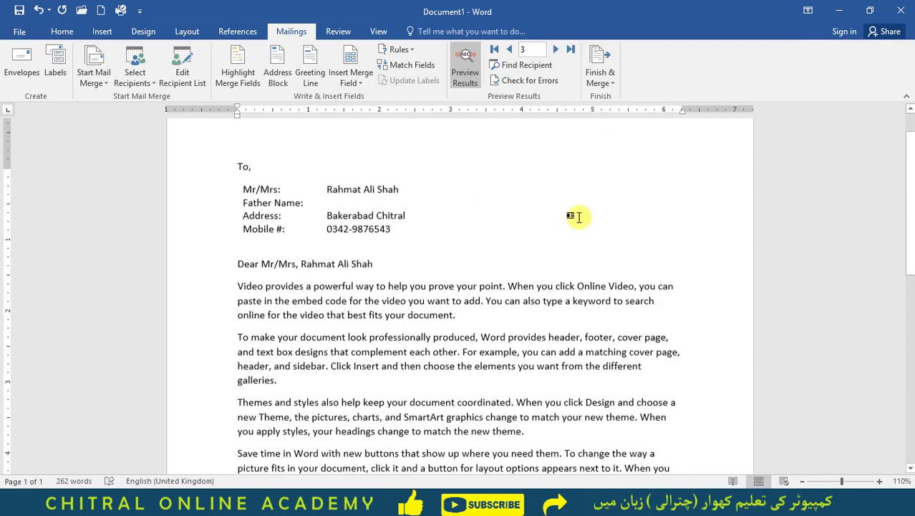
{"action": "scroll", "coordinate": [579, 215], "scroll_direction": "up", "scroll_amount": 1}
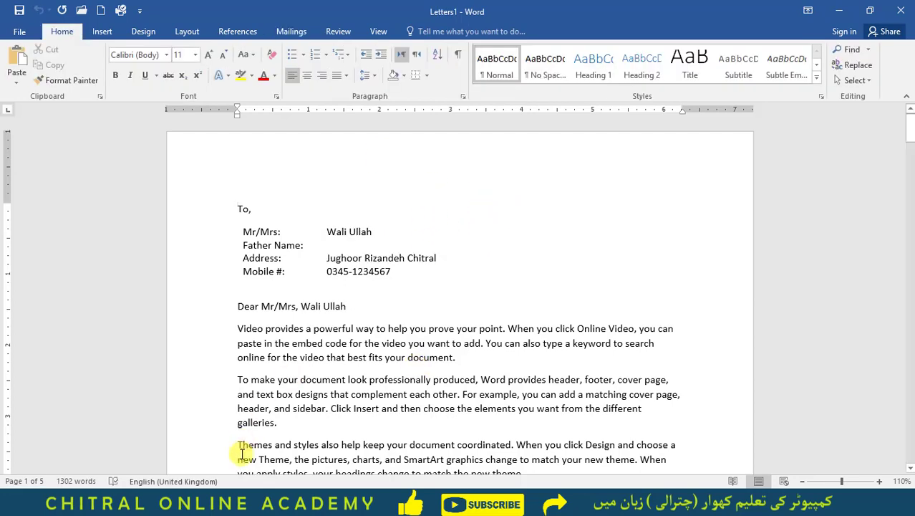
{"action": "left_click", "coordinate": [347, 379]}
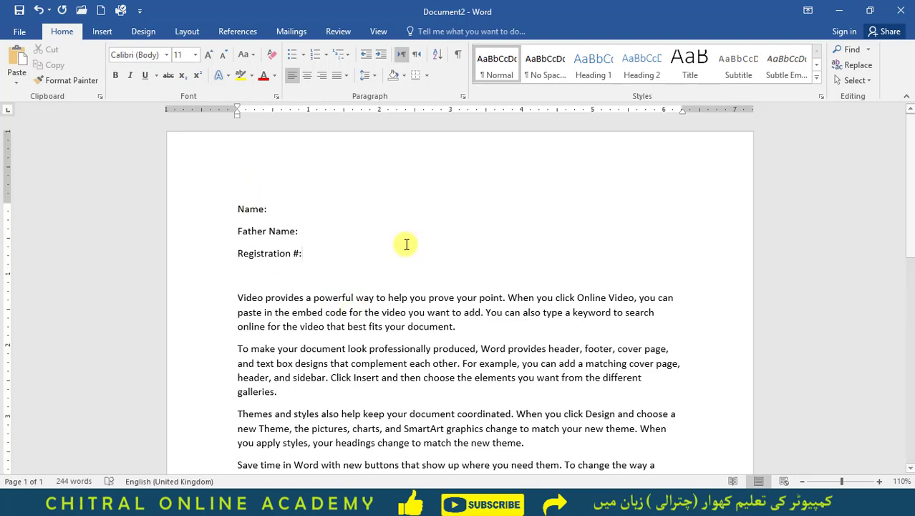
Use the Desktop workbook LIST OF STUDENTS, table Sheet1$, as Document2's existing recipient list.
{"action": "left_click", "coordinate": [292, 32]}
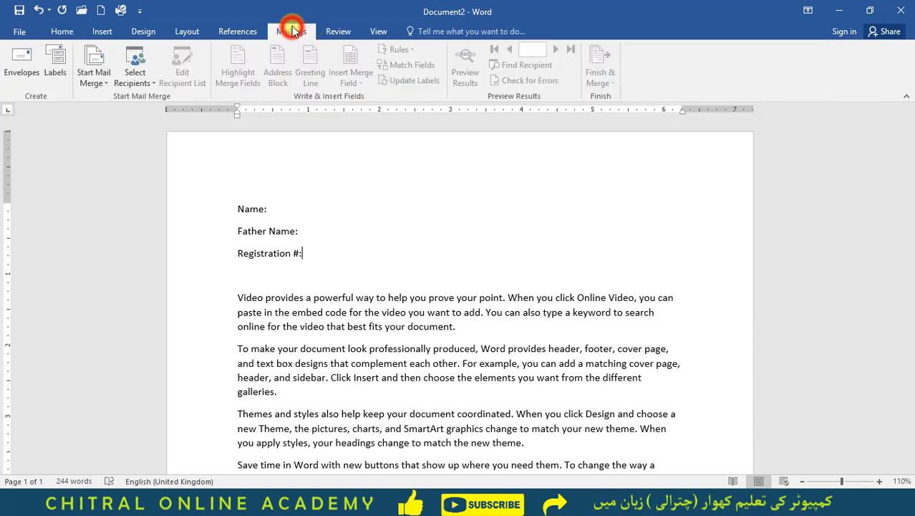
{"action": "left_click", "coordinate": [147, 84]}
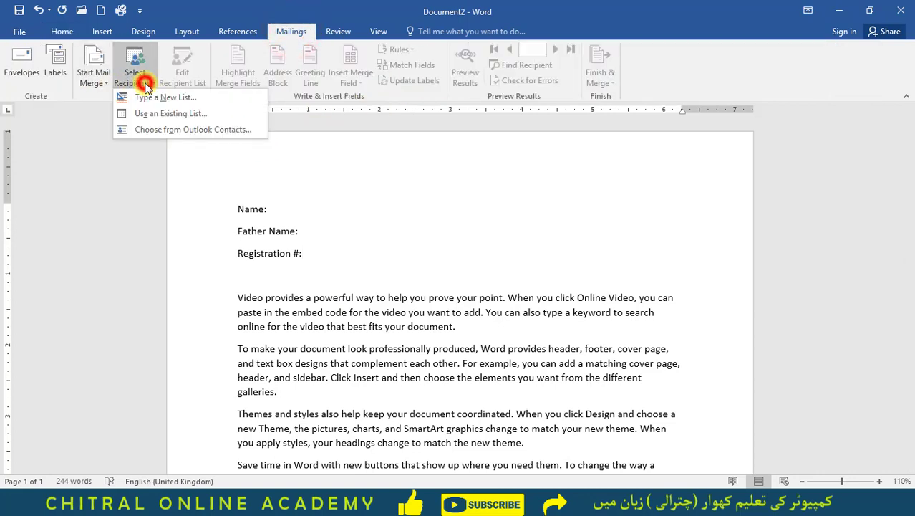
{"action": "left_click", "coordinate": [169, 115]}
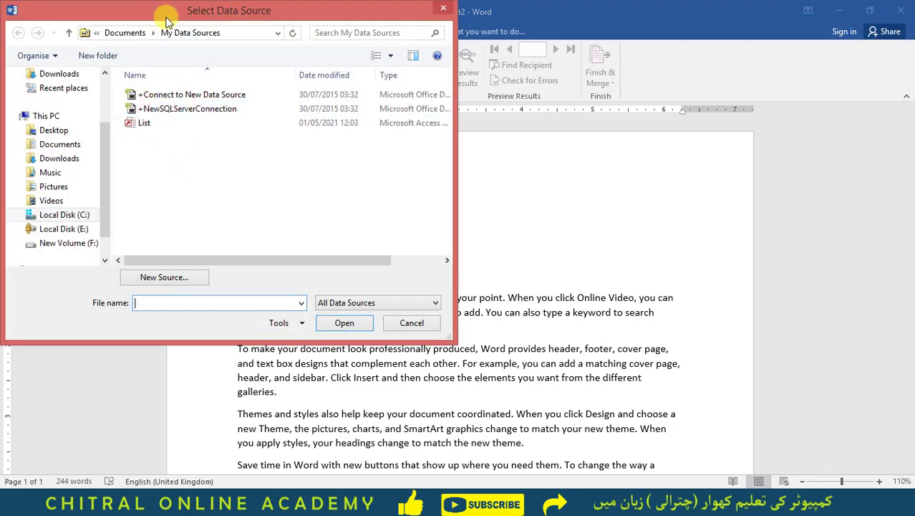
{"action": "left_click_drag", "start_coordinate": [165, 19], "coordinate": [199, 27]}
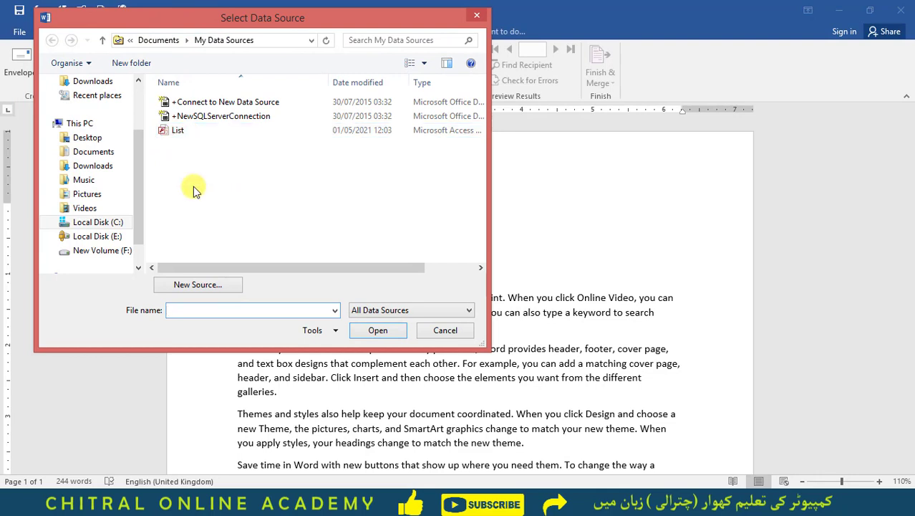
{"action": "left_click", "coordinate": [92, 137]}
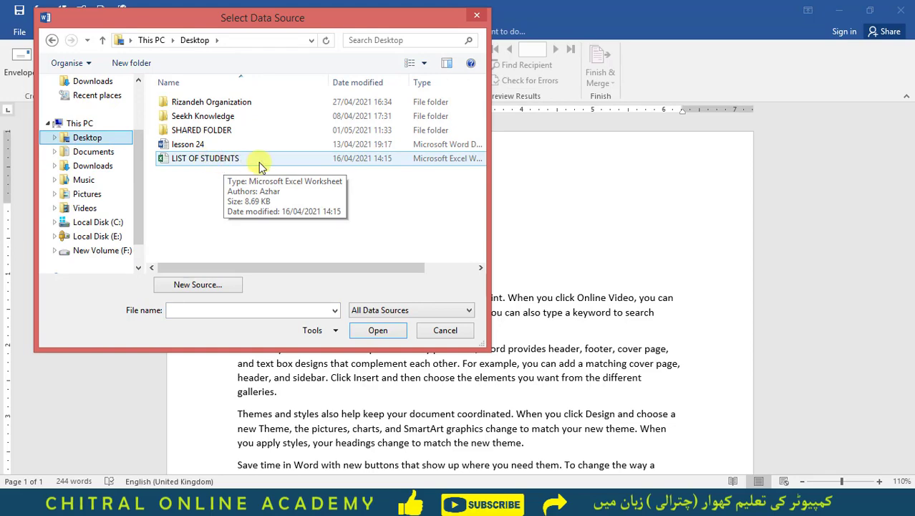
{"action": "left_click", "coordinate": [231, 161]}
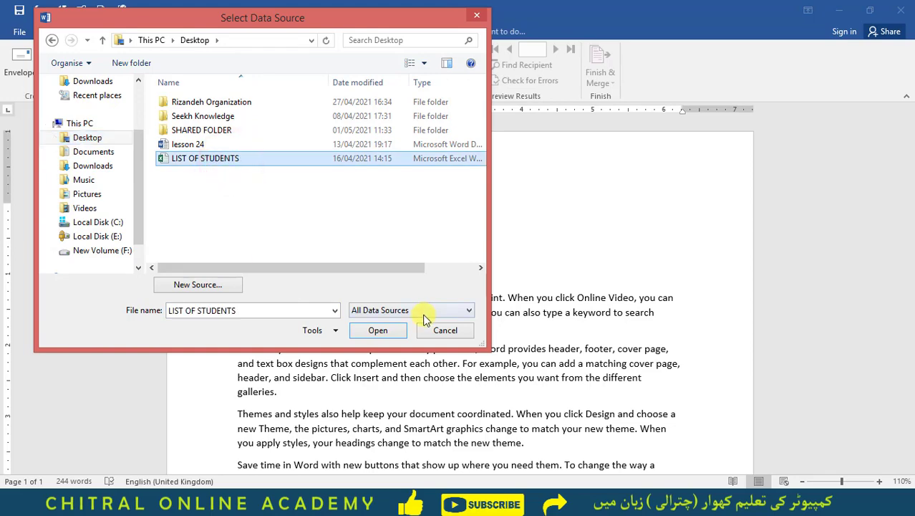
{"action": "left_click", "coordinate": [380, 331]}
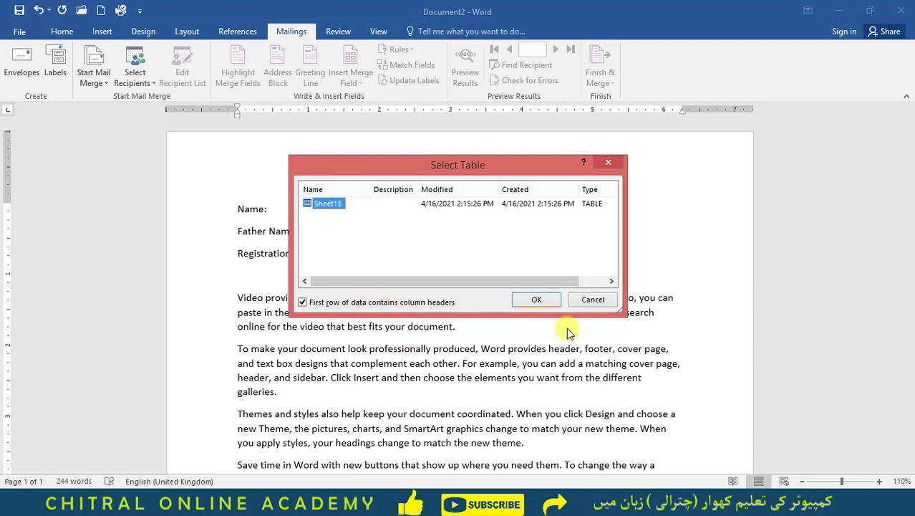
{"action": "left_click", "coordinate": [536, 299]}
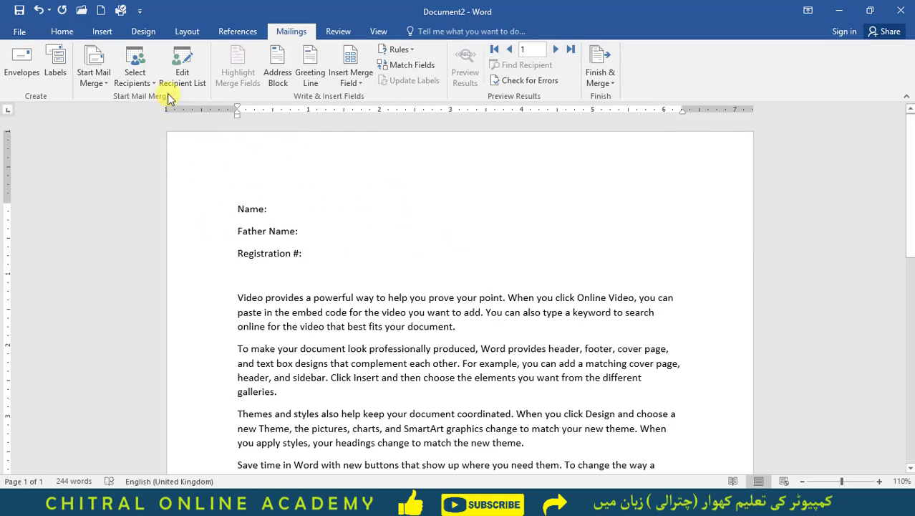
{"action": "left_click", "coordinate": [192, 81]}
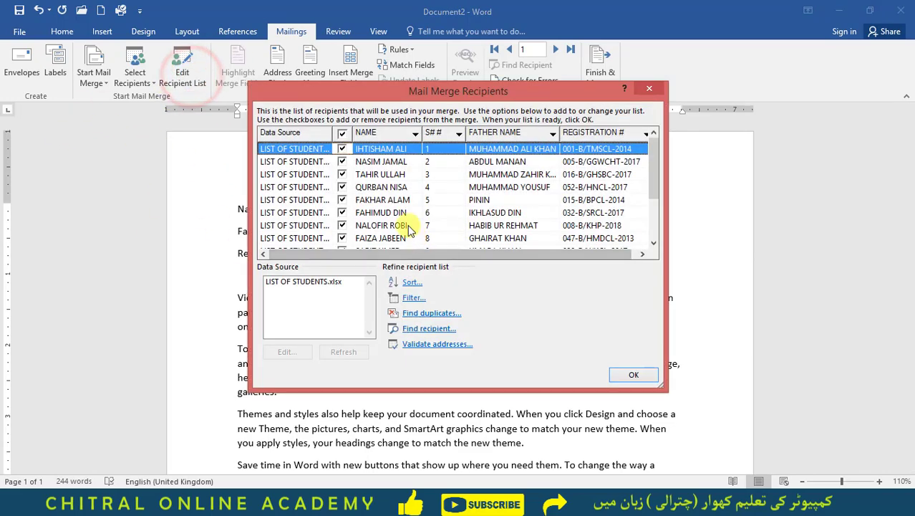
{"action": "scroll", "coordinate": [354, 189], "scroll_direction": "down", "scroll_amount": 2}
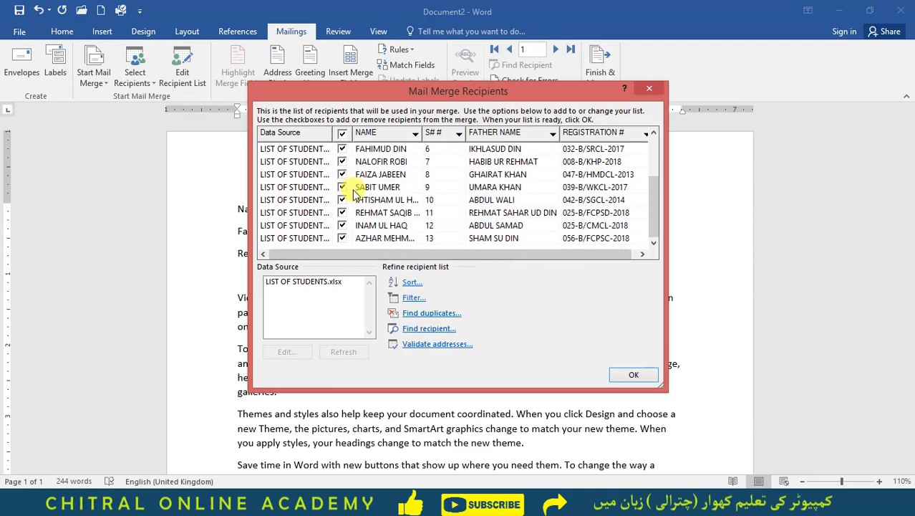
{"action": "scroll", "coordinate": [354, 188], "scroll_direction": "up", "scroll_amount": 2}
{"action": "scroll", "coordinate": [352, 187], "scroll_direction": "down", "scroll_amount": 2}
{"action": "scroll", "coordinate": [350, 185], "scroll_direction": "up", "scroll_amount": 2}
{"action": "scroll", "coordinate": [350, 181], "scroll_direction": "down", "scroll_amount": 2}
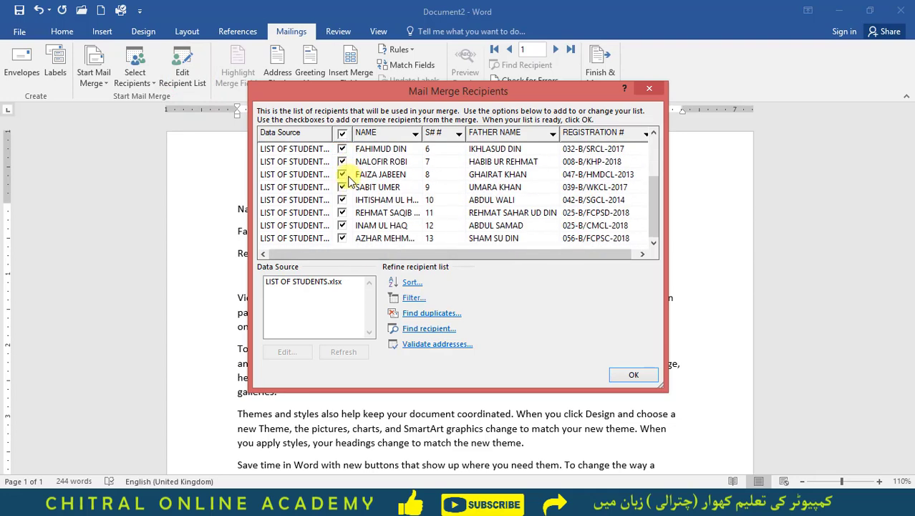
{"action": "scroll", "coordinate": [349, 179], "scroll_direction": "up", "scroll_amount": 2}
{"action": "scroll", "coordinate": [348, 179], "scroll_direction": "down", "scroll_amount": 2}
{"action": "scroll", "coordinate": [361, 215], "scroll_direction": "up", "scroll_amount": 2}
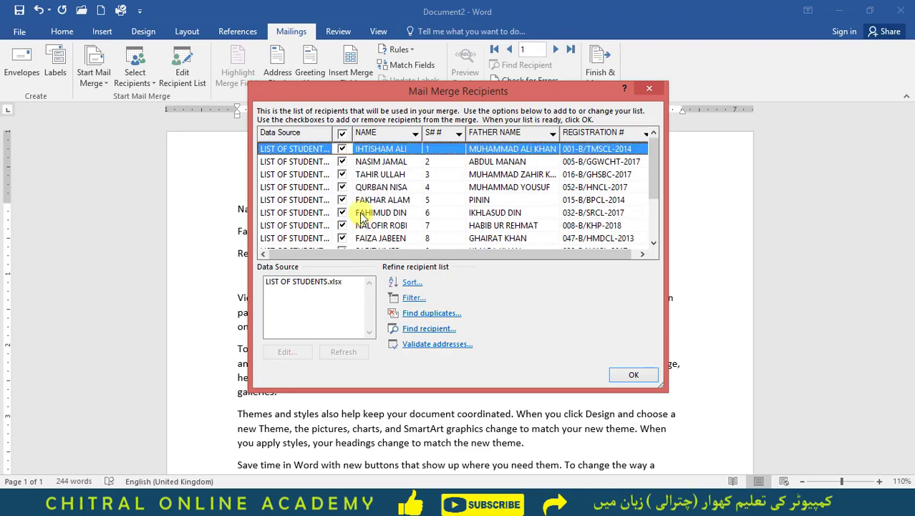
{"action": "scroll", "coordinate": [358, 195], "scroll_direction": "down", "scroll_amount": 2}
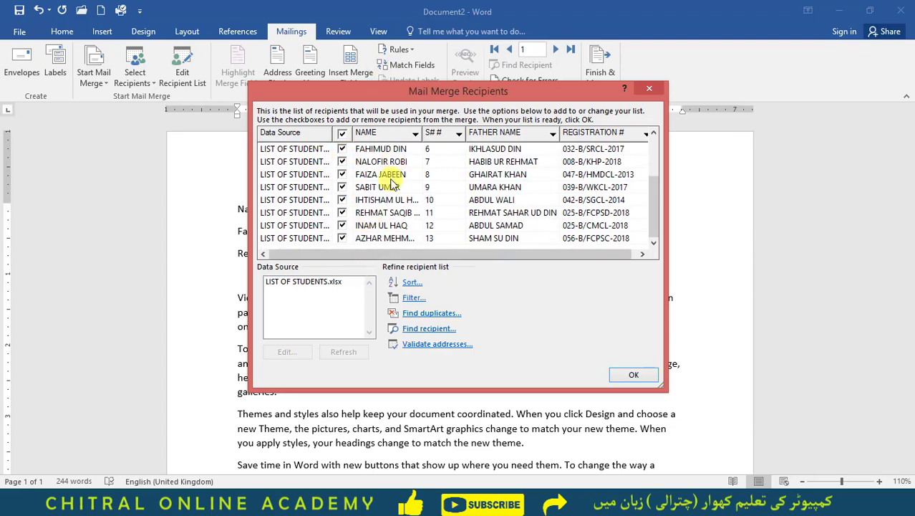
{"action": "scroll", "coordinate": [387, 189], "scroll_direction": "up", "scroll_amount": 2}
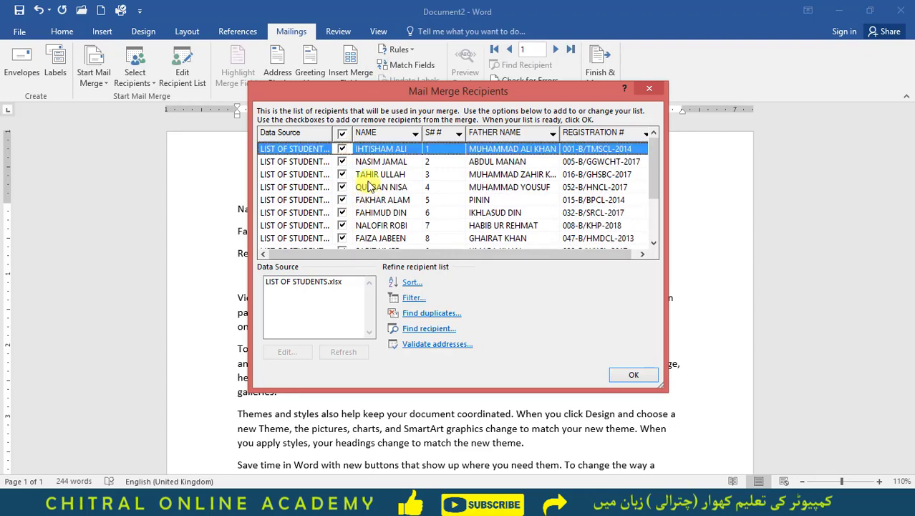
{"action": "left_click", "coordinate": [614, 378]}
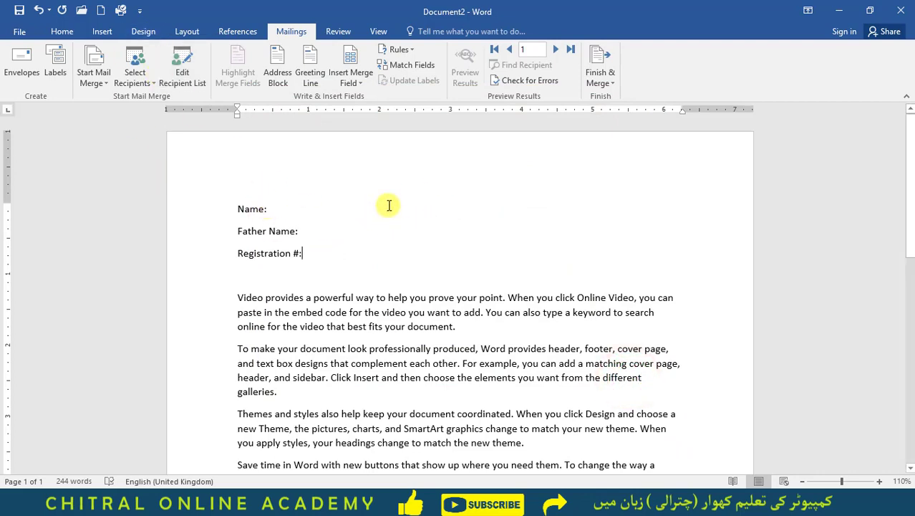
Insert «NAME», «FATHER_NAME» and «REGISTRATION_» after the Name, Father Name and Registration # labels.
{"action": "left_click", "coordinate": [280, 209]}
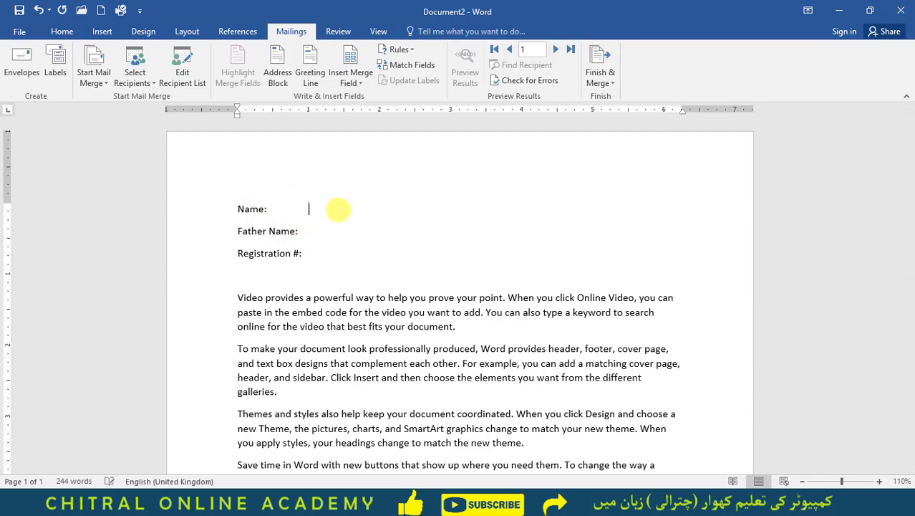
{"action": "left_click", "coordinate": [351, 81]}
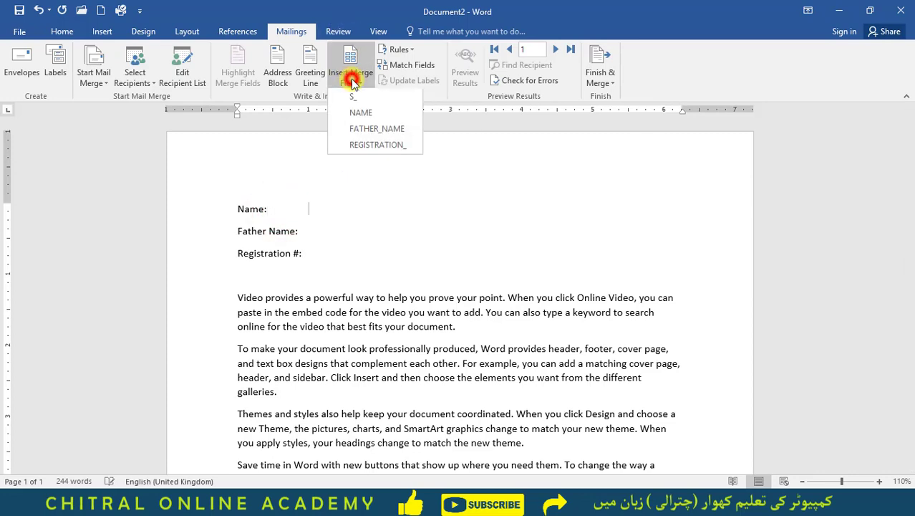
{"action": "left_click", "coordinate": [369, 122]}
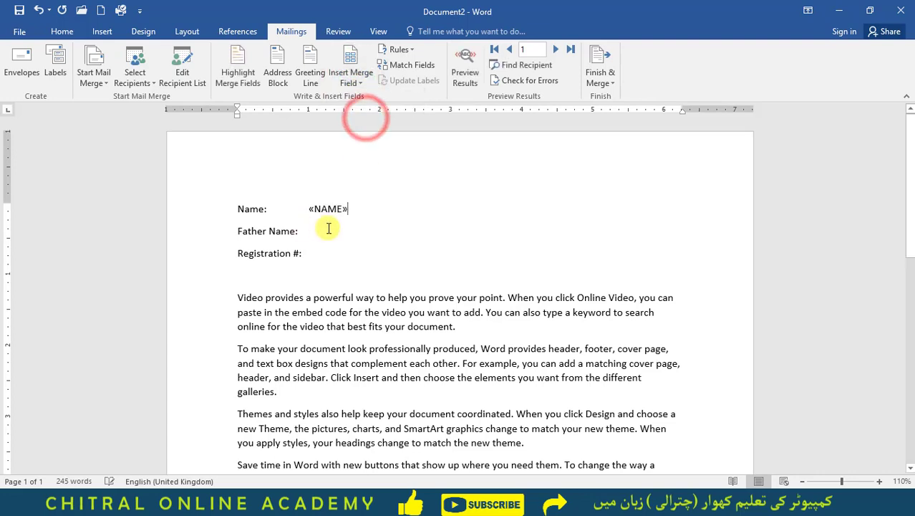
{"action": "left_click", "coordinate": [307, 230]}
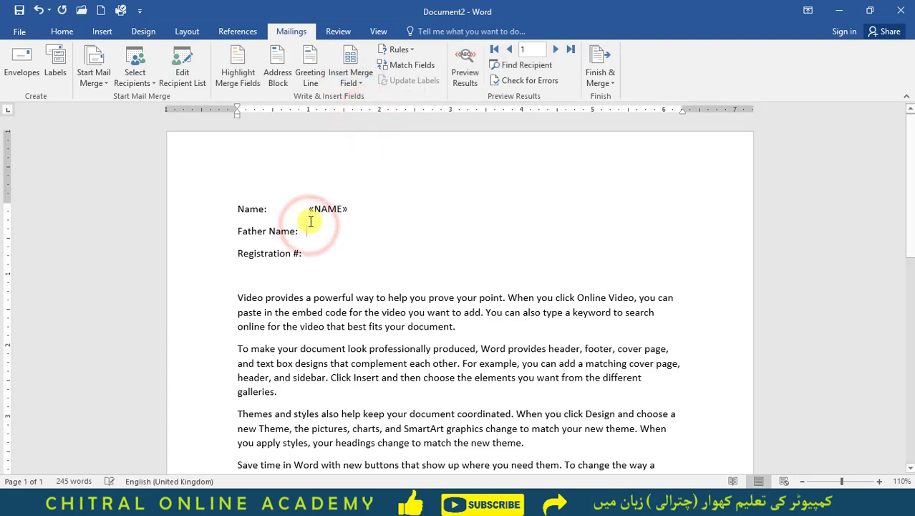
{"action": "left_click", "coordinate": [351, 68]}
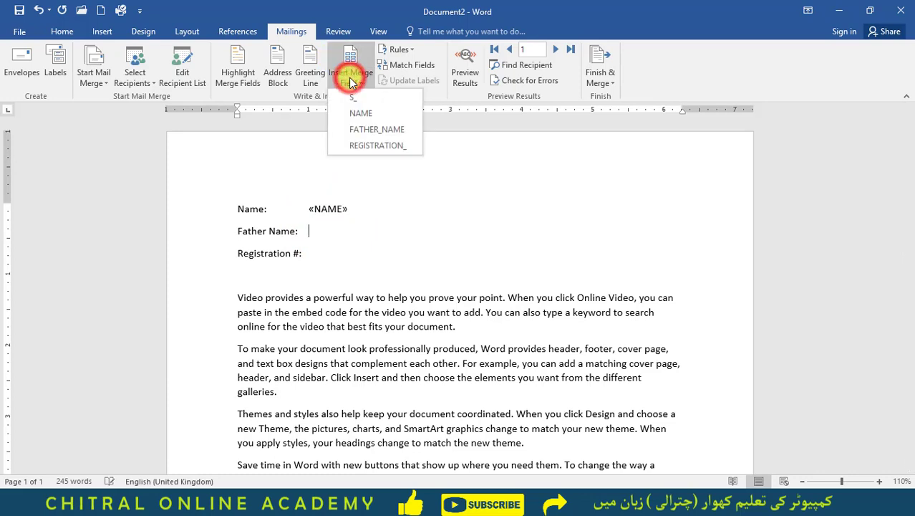
{"action": "left_click", "coordinate": [358, 129]}
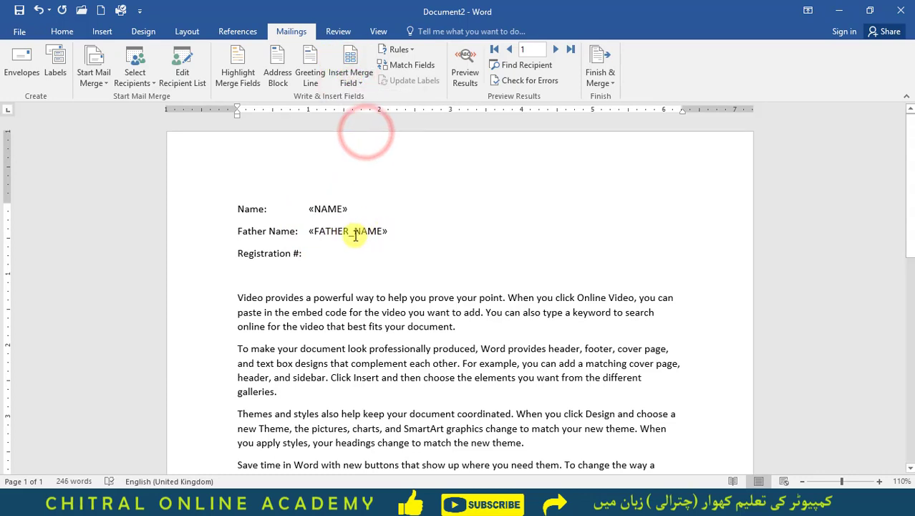
{"action": "left_click", "coordinate": [313, 248]}
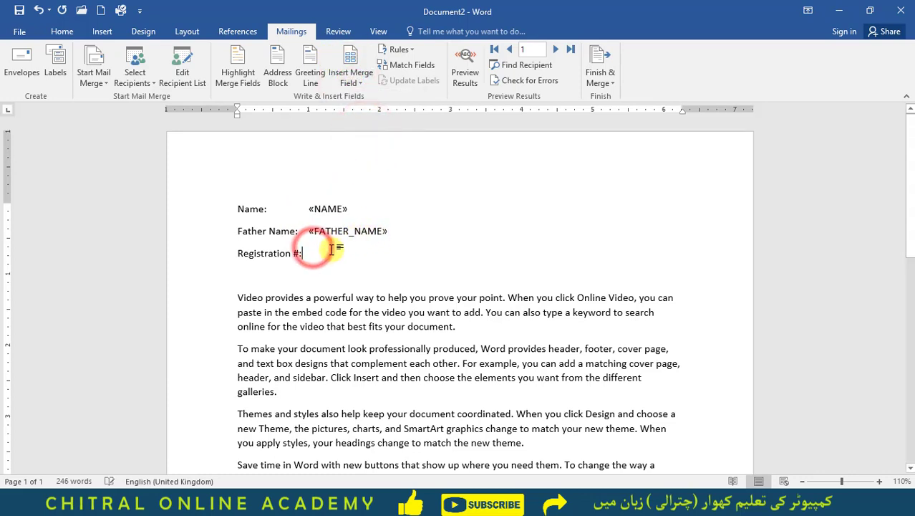
{"action": "left_click", "coordinate": [354, 79]}
{"action": "left_click", "coordinate": [368, 147]}
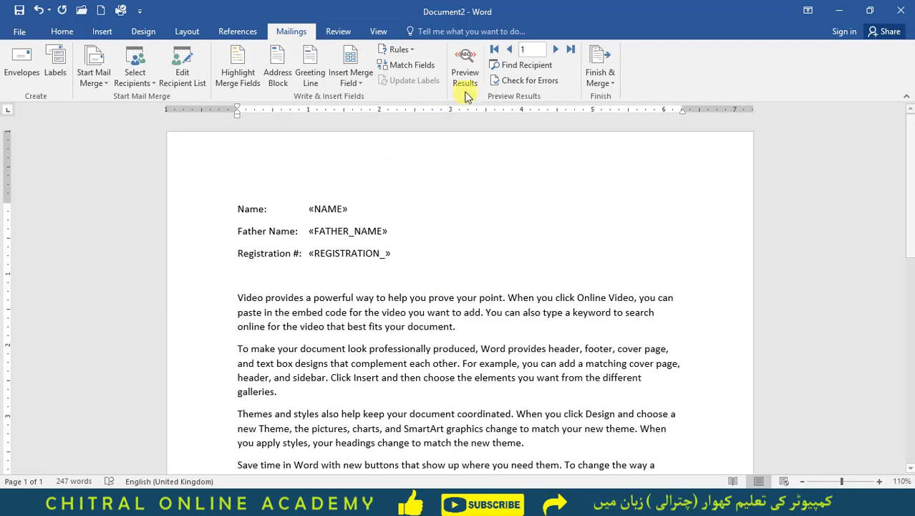
Turn on Preview Results and advance the preview through the students to record 12.
{"action": "left_click", "coordinate": [465, 68]}
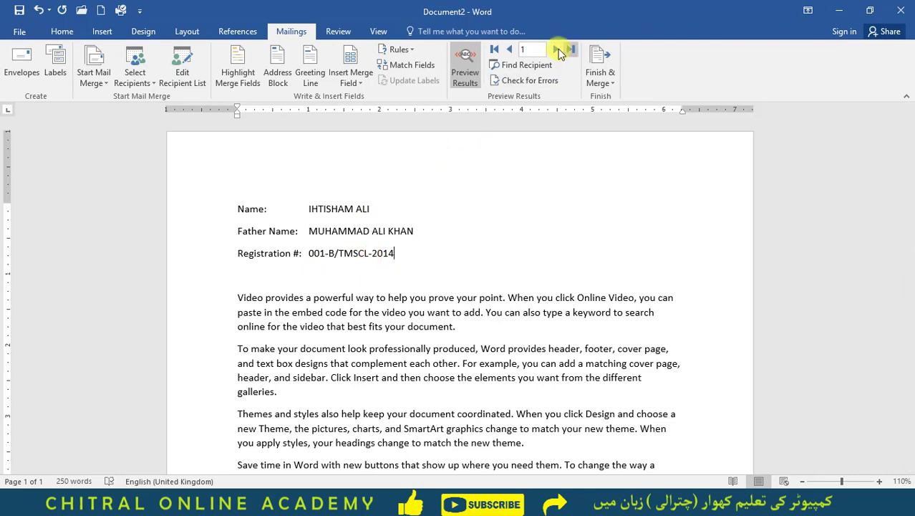
{"action": "left_click", "coordinate": [558, 49]}
{"action": "double_click", "coordinate": [557, 49]}
{"action": "triple_click", "coordinate": [558, 49]}
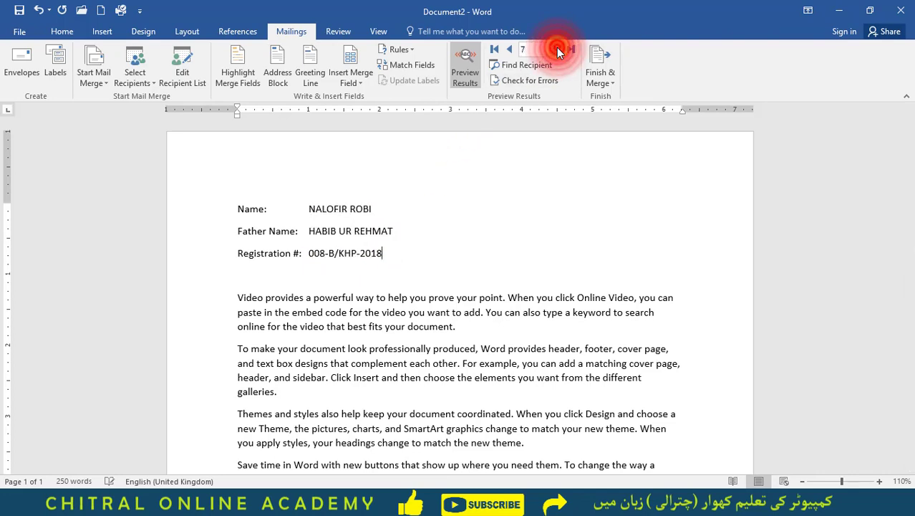
{"action": "double_click", "coordinate": [558, 49]}
{"action": "left_click", "coordinate": [558, 49]}
{"action": "double_click", "coordinate": [558, 49]}
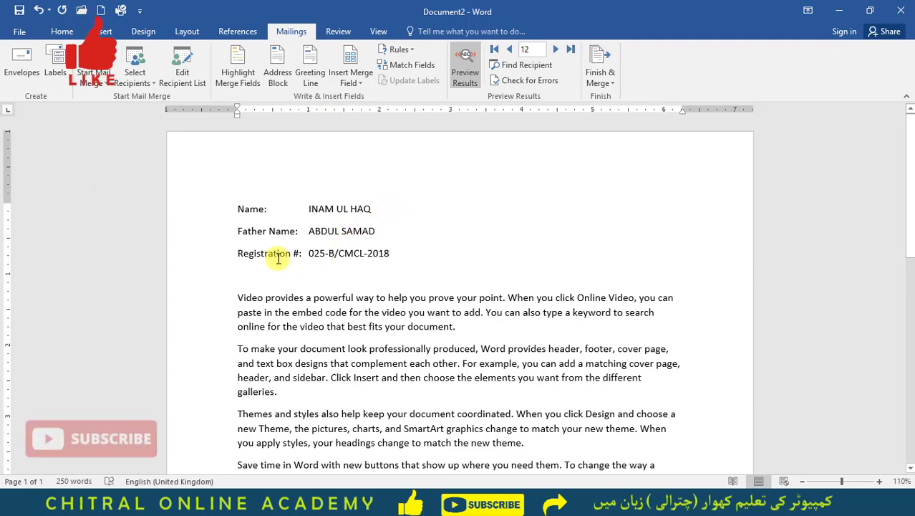
Merge all records into individual documents, creating the 13-page Letters2.
{"action": "left_click", "coordinate": [607, 80]}
{"action": "left_click", "coordinate": [623, 97]}
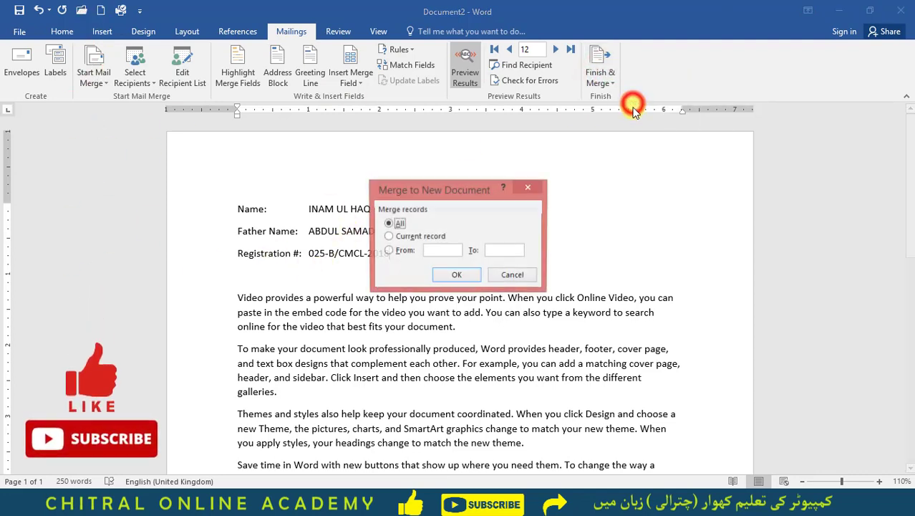
{"action": "left_click", "coordinate": [461, 275]}
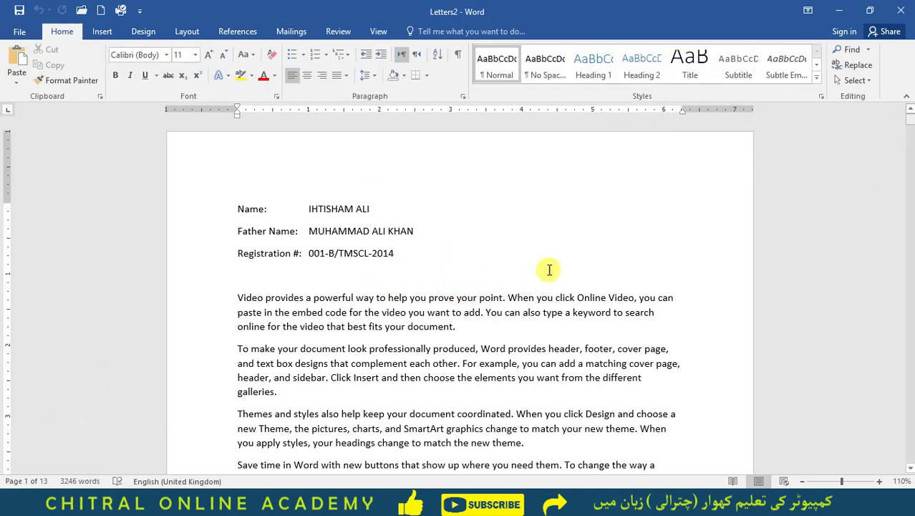
Scroll through Letters2's pages, then switch back to Document2 from the taskbar.
{"action": "scroll", "coordinate": [423, 311], "scroll_direction": "down", "scroll_amount": 3}
{"action": "scroll", "coordinate": [423, 311], "scroll_direction": "down", "scroll_amount": 5}
{"action": "scroll", "coordinate": [422, 315], "scroll_direction": "down", "scroll_amount": 5}
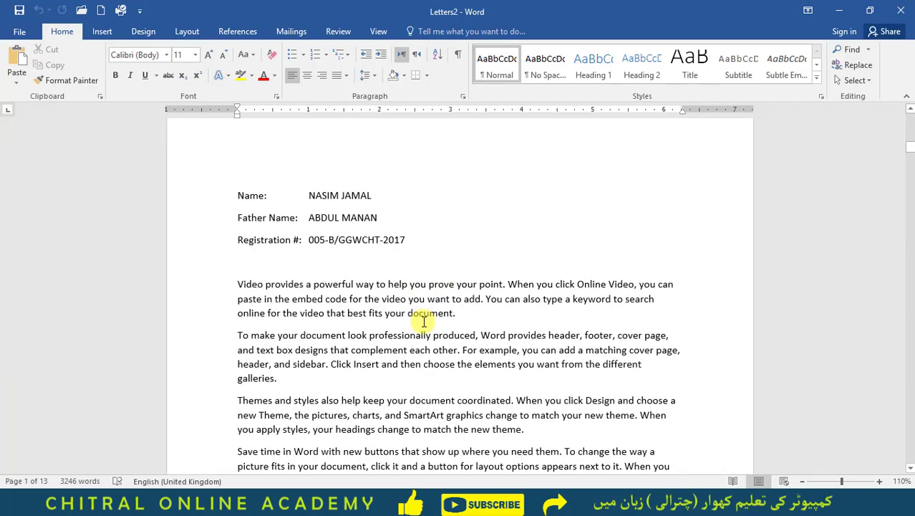
{"action": "scroll", "coordinate": [423, 315], "scroll_direction": "down", "scroll_amount": 2}
{"action": "scroll", "coordinate": [423, 315], "scroll_direction": "up", "scroll_amount": 3}
{"action": "scroll", "coordinate": [421, 313], "scroll_direction": "up", "scroll_amount": 1}
{"action": "scroll", "coordinate": [420, 311], "scroll_direction": "up", "scroll_amount": 2}
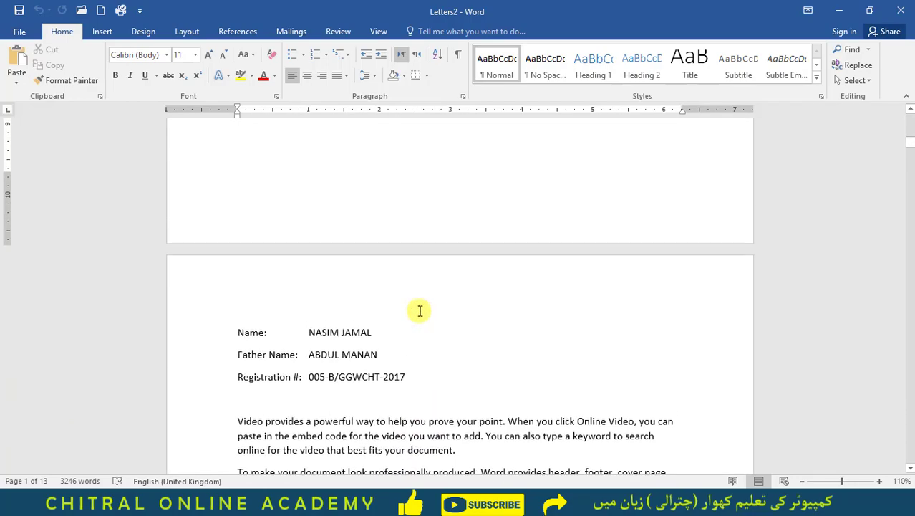
{"action": "scroll", "coordinate": [420, 311], "scroll_direction": "up", "scroll_amount": 3}
{"action": "scroll", "coordinate": [418, 311], "scroll_direction": "down", "scroll_amount": 5}
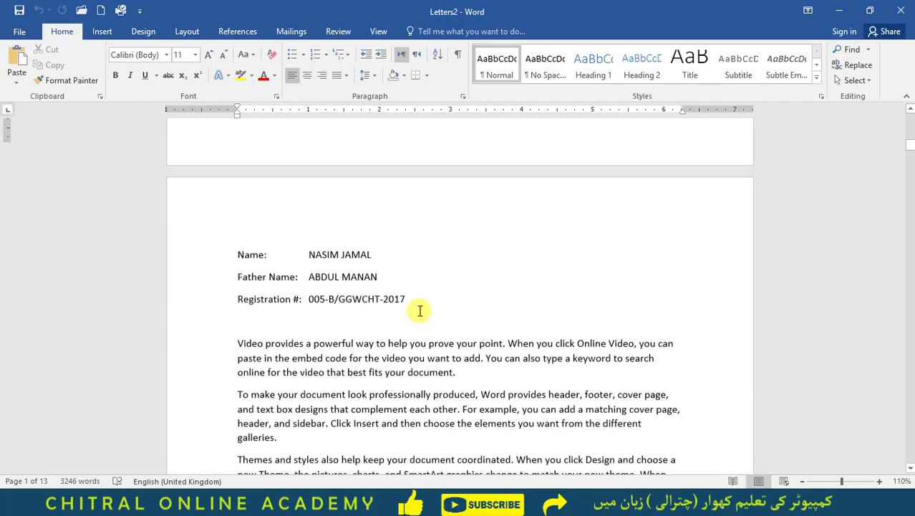
{"action": "scroll", "coordinate": [444, 306], "scroll_direction": "down", "scroll_amount": 3}
{"action": "scroll", "coordinate": [441, 304], "scroll_direction": "down", "scroll_amount": 2}
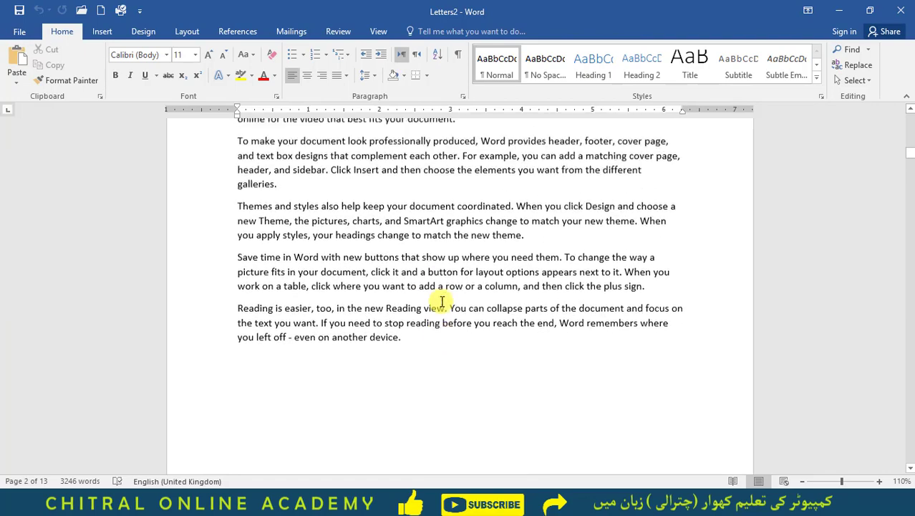
{"action": "scroll", "coordinate": [442, 300], "scroll_direction": "up", "scroll_amount": 3}
{"action": "scroll", "coordinate": [442, 300], "scroll_direction": "up", "scroll_amount": 4}
{"action": "scroll", "coordinate": [442, 299], "scroll_direction": "up", "scroll_amount": 5}
{"action": "scroll", "coordinate": [441, 298], "scroll_direction": "up", "scroll_amount": 5}
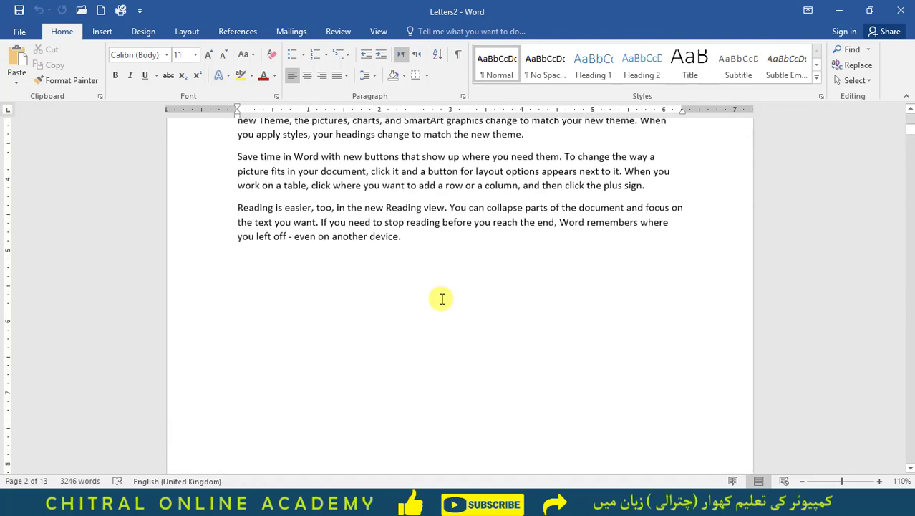
{"action": "scroll", "coordinate": [442, 299], "scroll_direction": "up", "scroll_amount": 5}
{"action": "scroll", "coordinate": [442, 299], "scroll_direction": "up", "scroll_amount": 4}
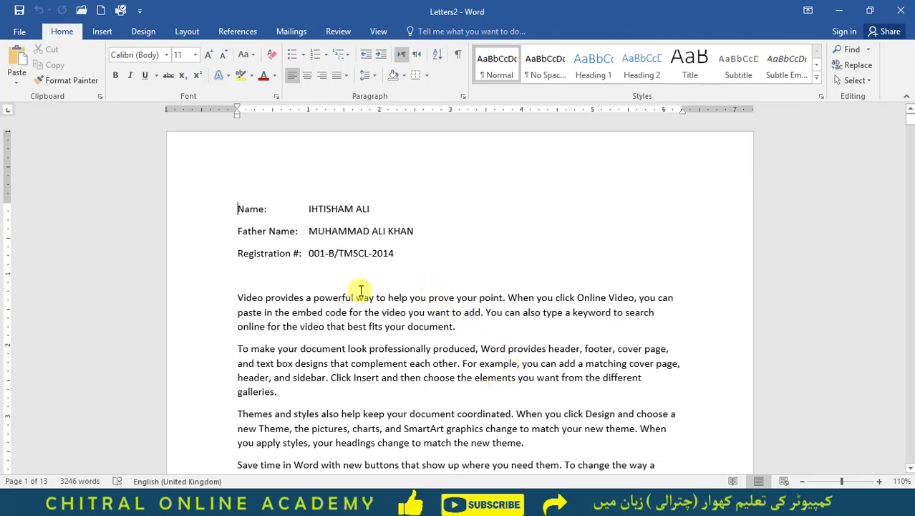
{"action": "mouse_move", "coordinate": [259, 504]}
{"action": "left_click", "coordinate": [288, 437]}
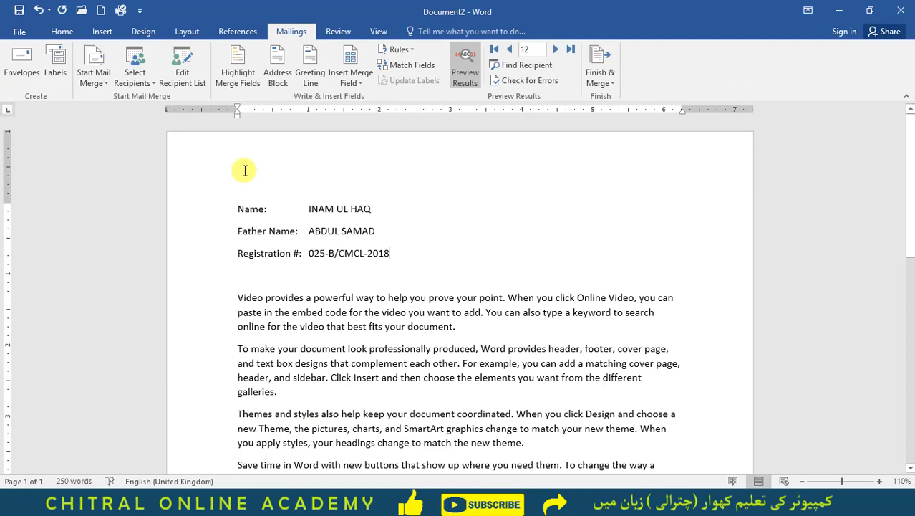
{"action": "left_click", "coordinate": [27, 70]}
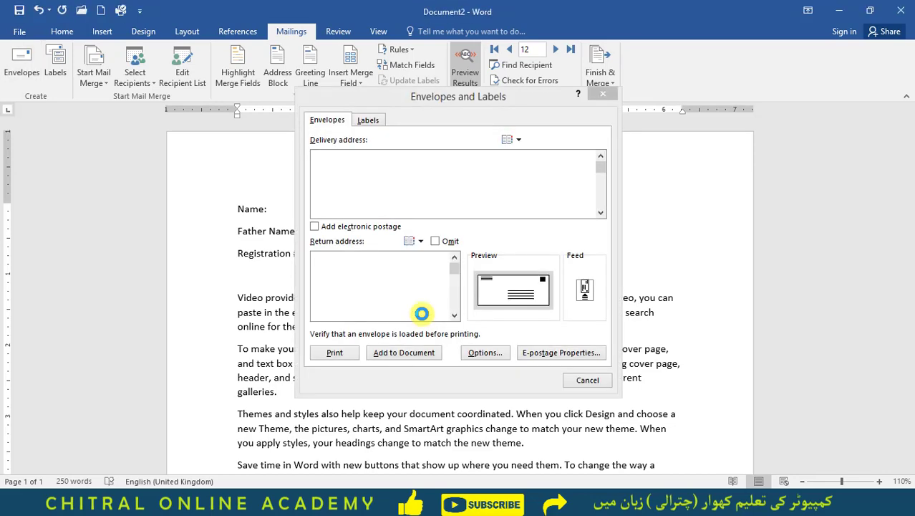
{"action": "left_click_drag", "start_coordinate": [370, 105], "coordinate": [355, 131]}
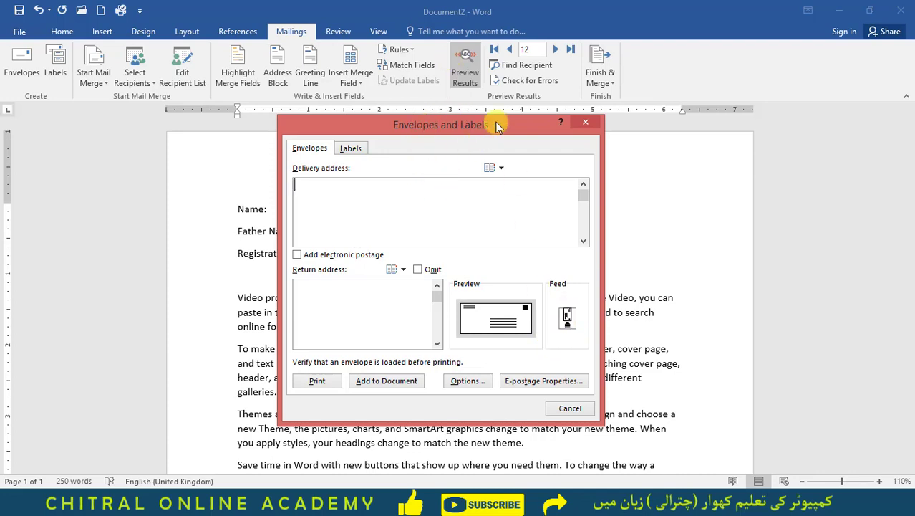
{"action": "left_click", "coordinate": [351, 147]}
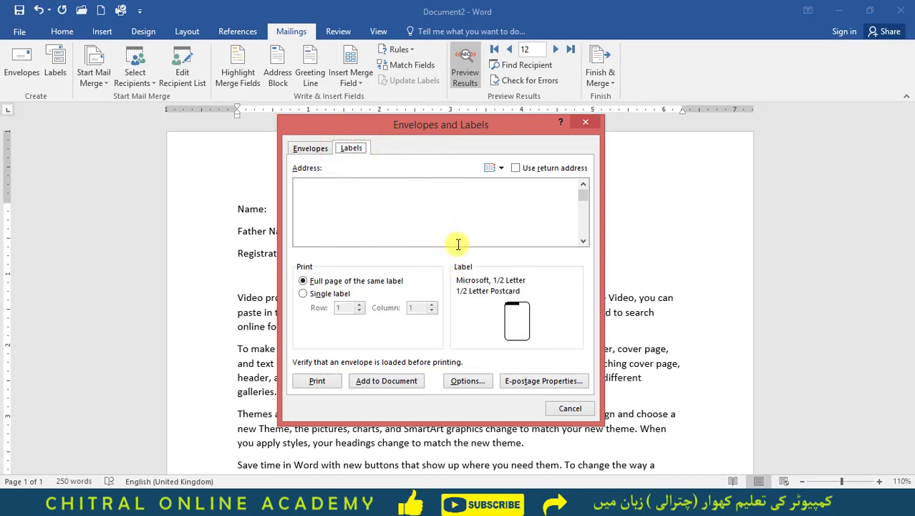
{"action": "left_click", "coordinate": [347, 189]}
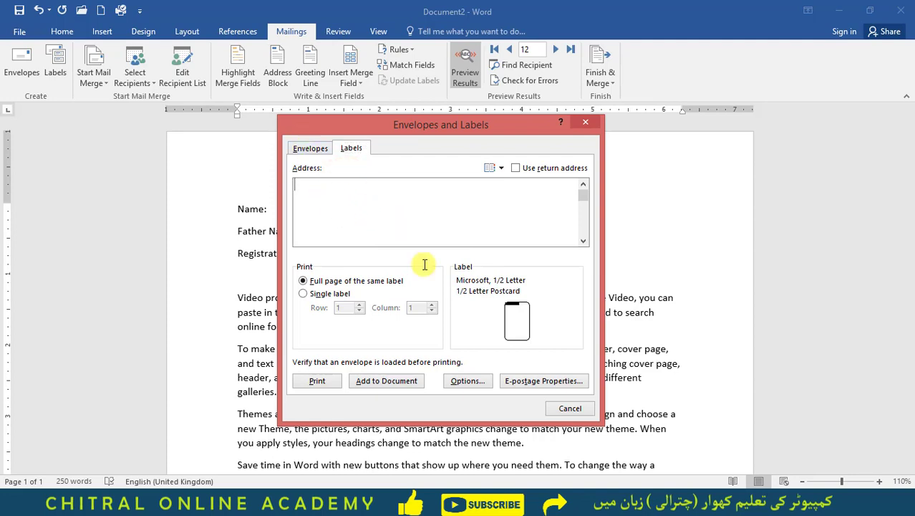
{"action": "left_click", "coordinate": [581, 414]}
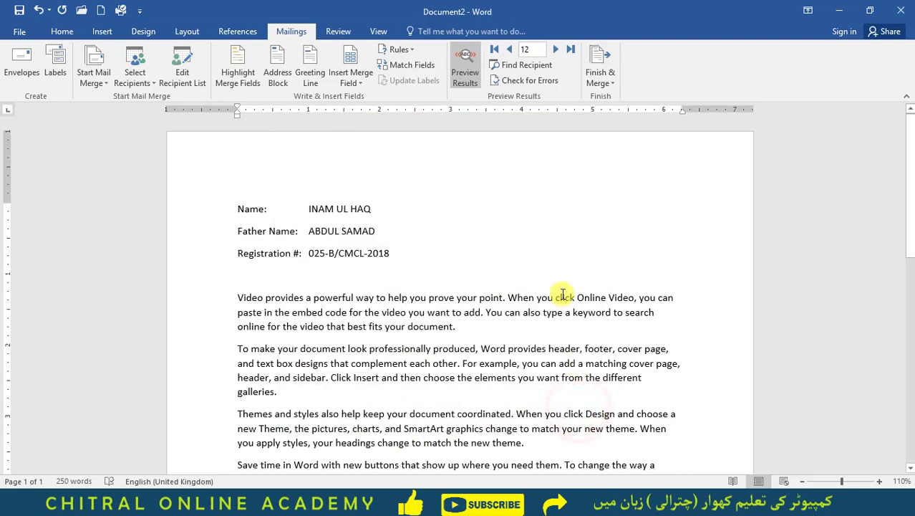